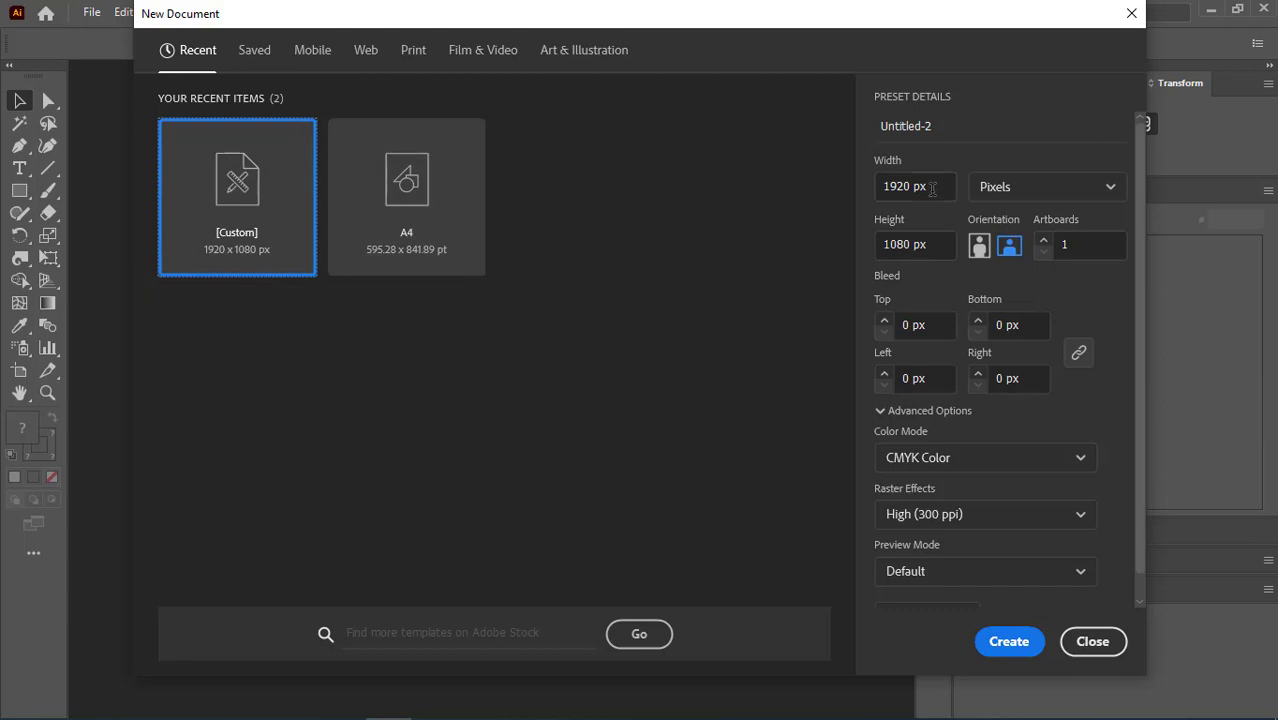
Create a one-artboard document of 1920 × 1080 px in RGB Color mode with High (300 ppi) raster effects.
{"action": "left_click", "coordinate": [868, 187]}
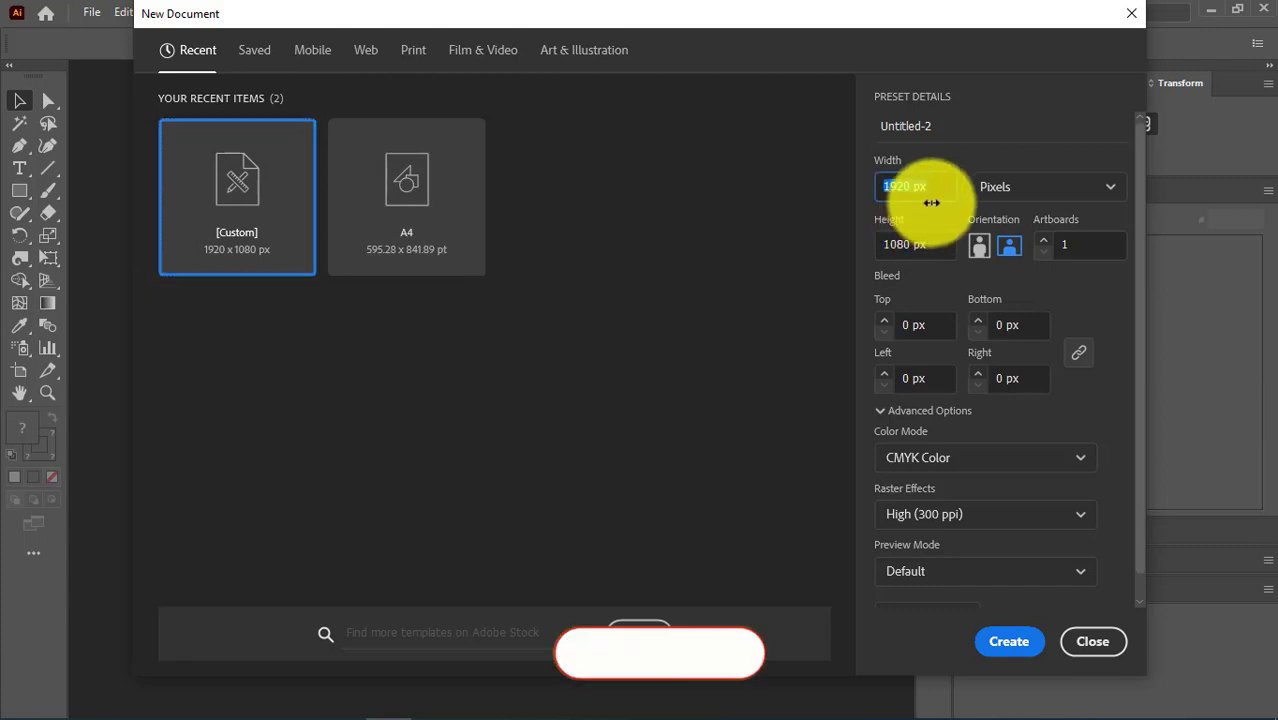
{"action": "left_click", "coordinate": [905, 246]}
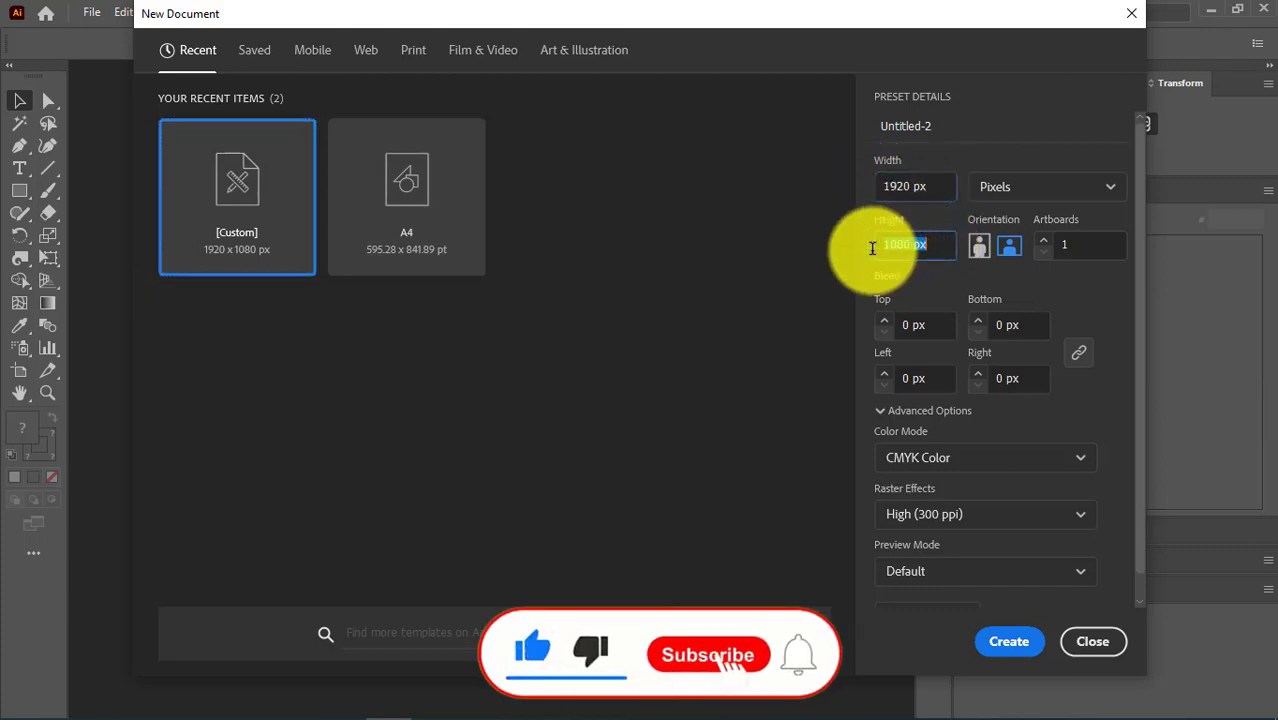
{"action": "left_click", "coordinate": [938, 378]}
{"action": "left_click", "coordinate": [944, 459]}
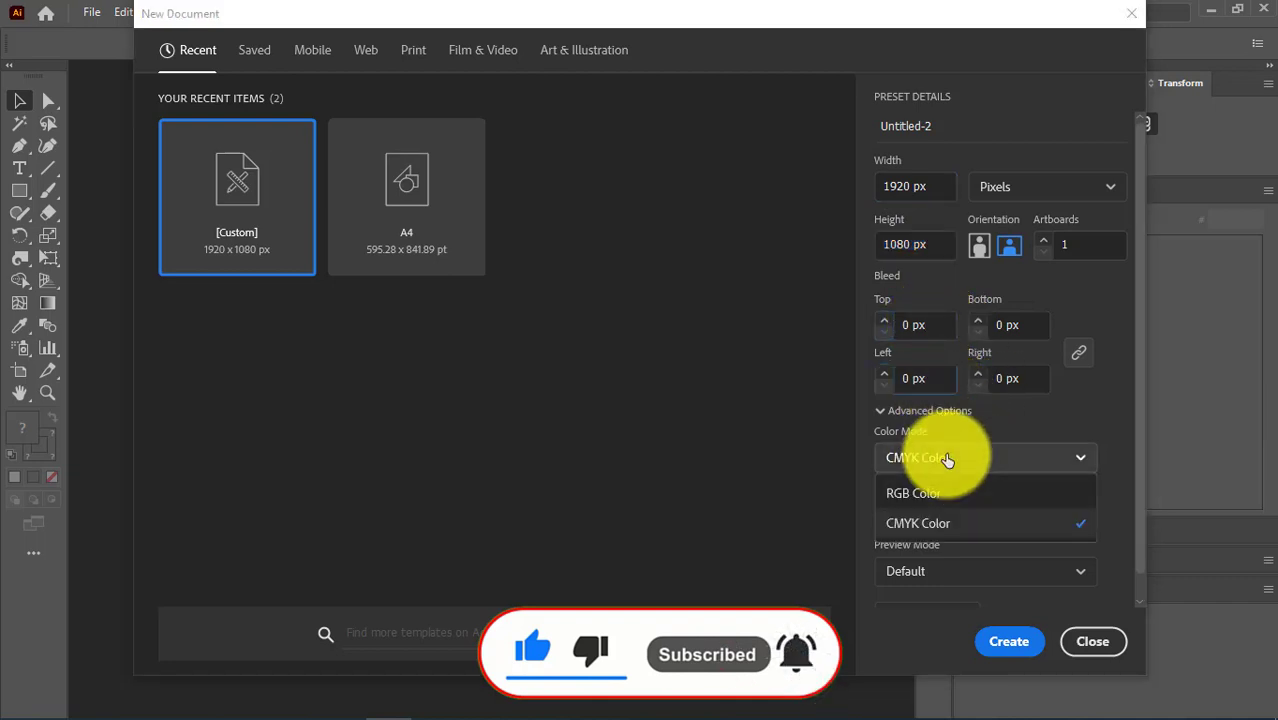
{"action": "left_click", "coordinate": [907, 494]}
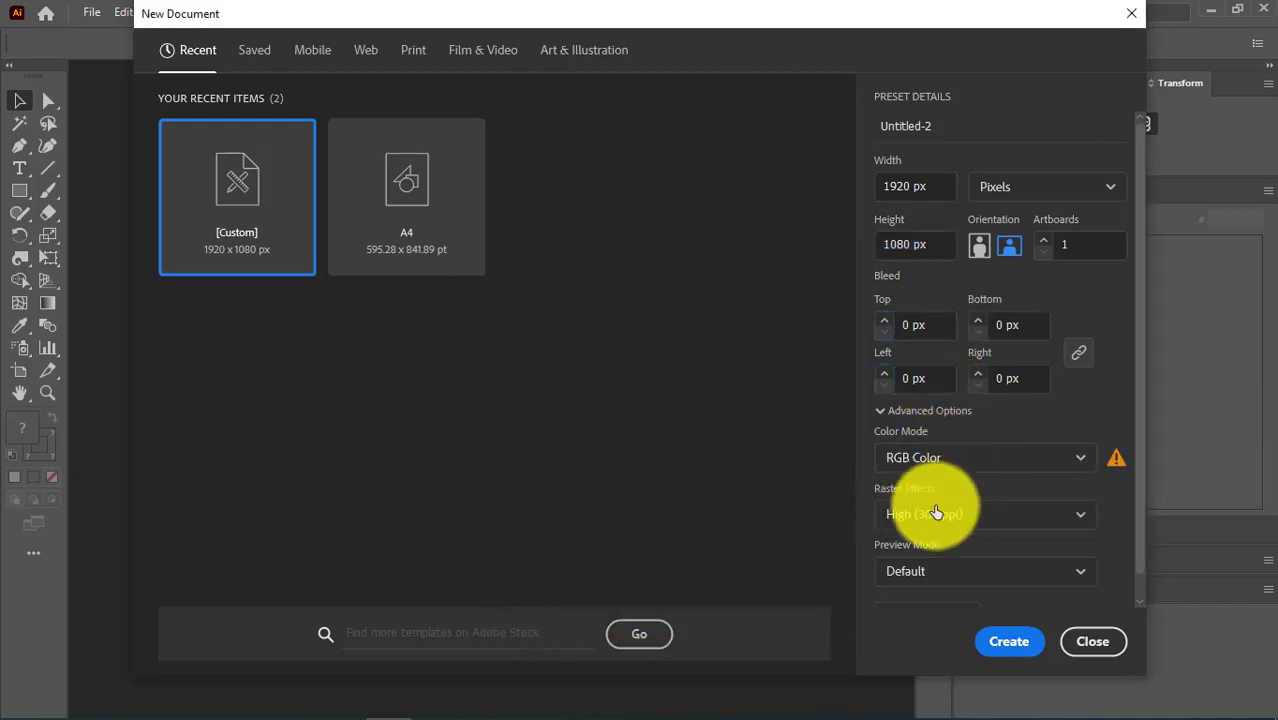
{"action": "left_click", "coordinate": [936, 512]}
{"action": "left_click", "coordinate": [948, 556]}
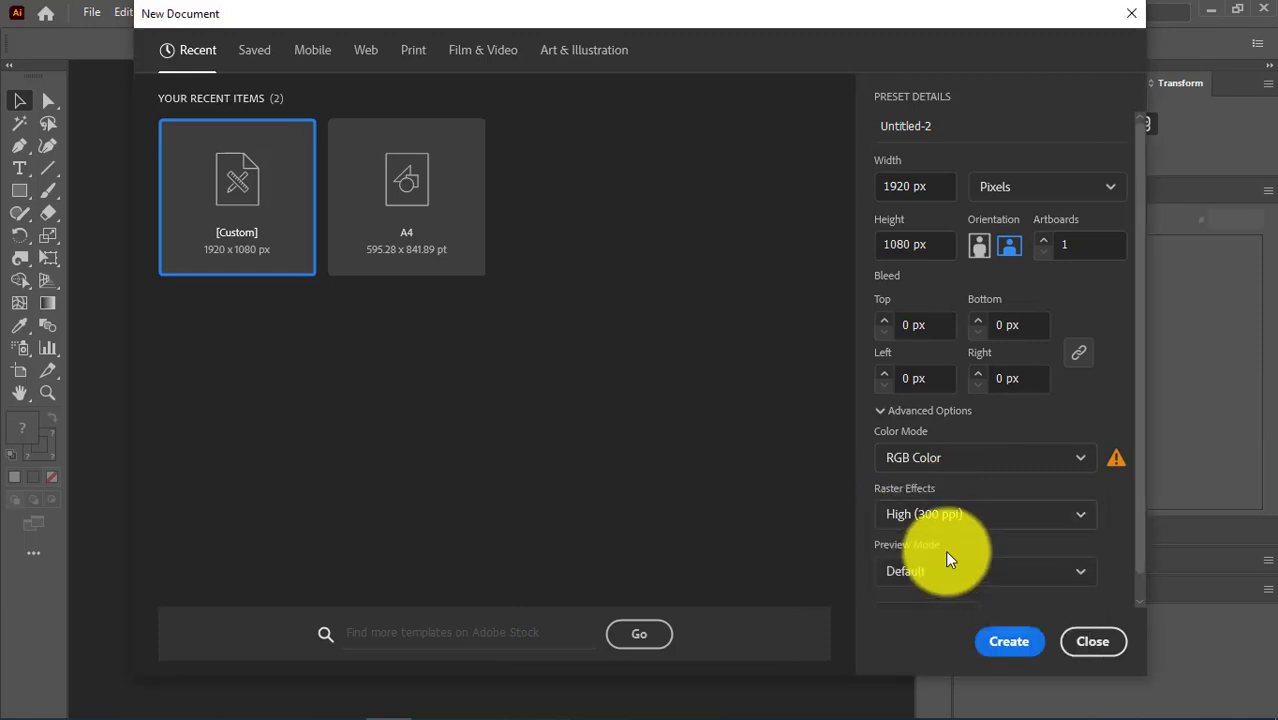
{"action": "left_click", "coordinate": [1008, 643]}
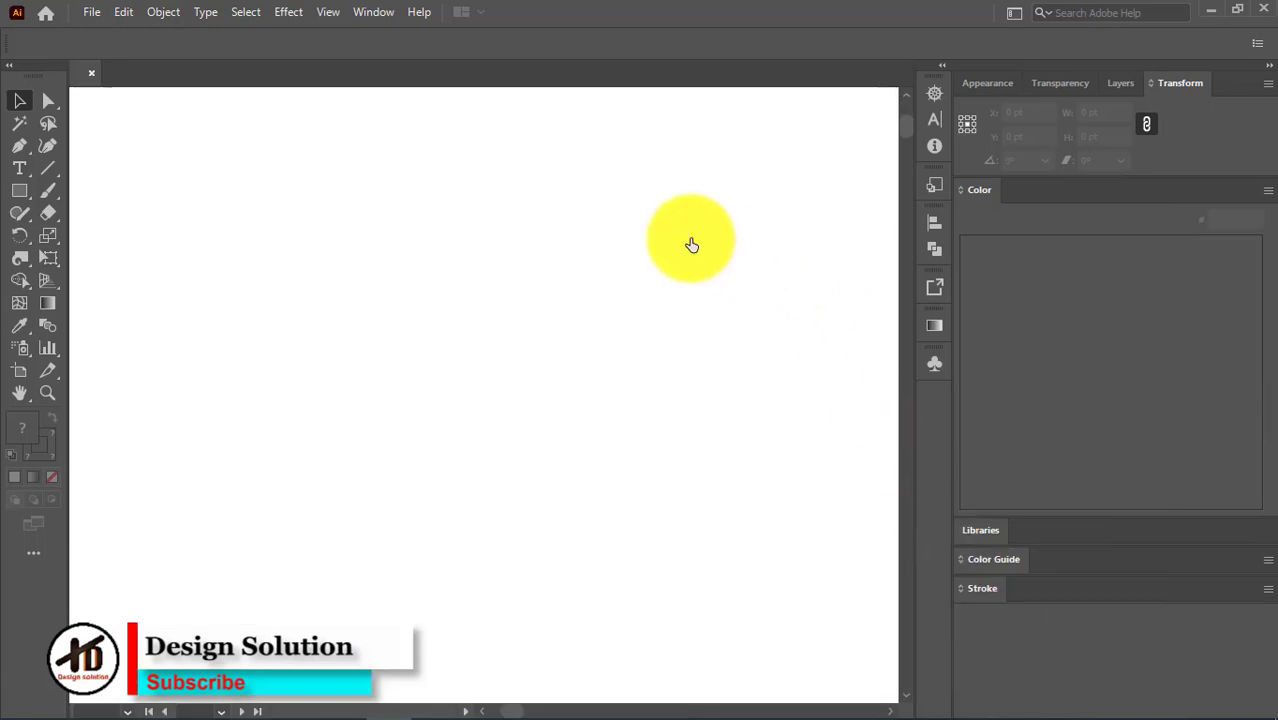
Add a rectangle of exactly 1920 × 1080 px to the document.
{"action": "key", "text": "ctrl+0"}
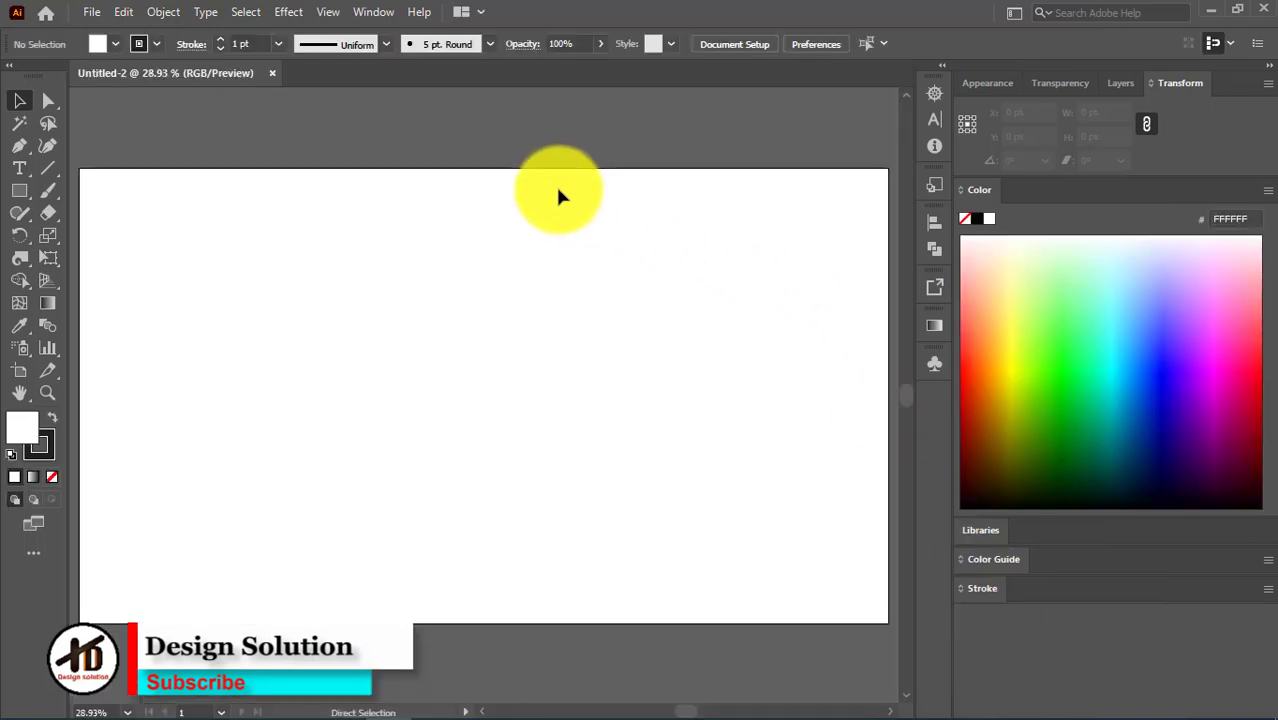
{"action": "left_click", "coordinate": [19, 190]}
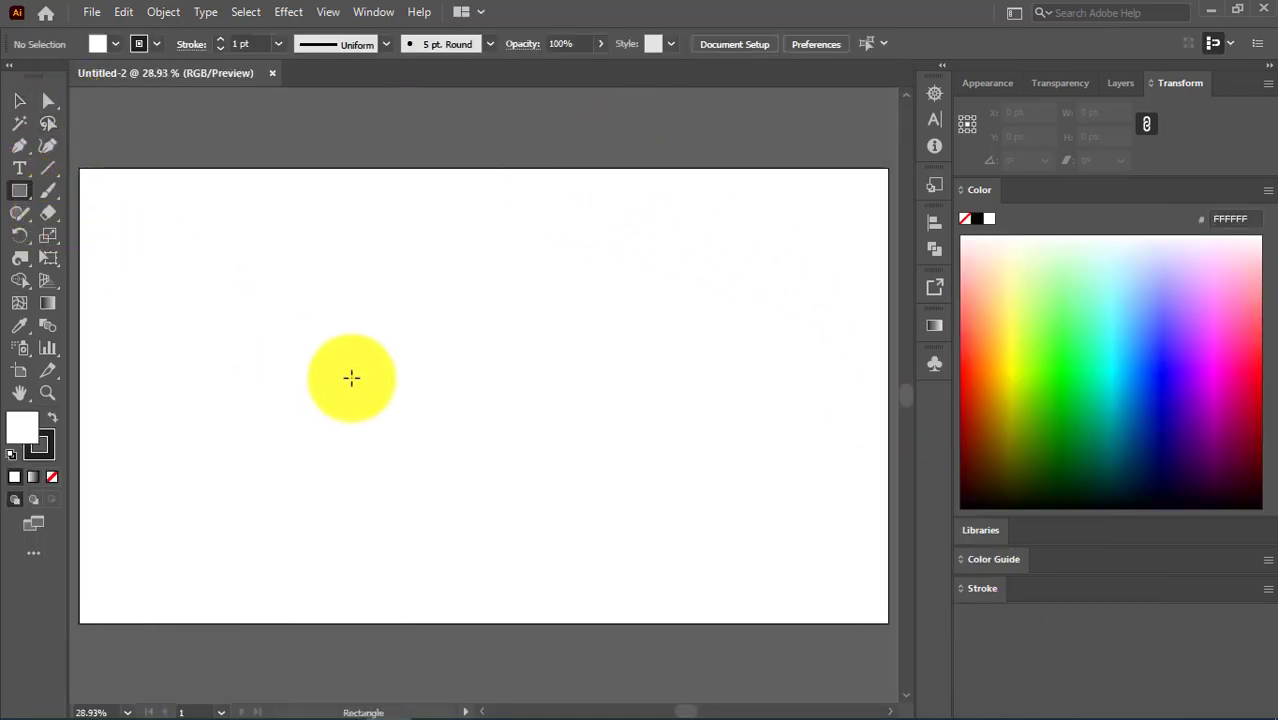
{"action": "left_click", "coordinate": [317, 334]}
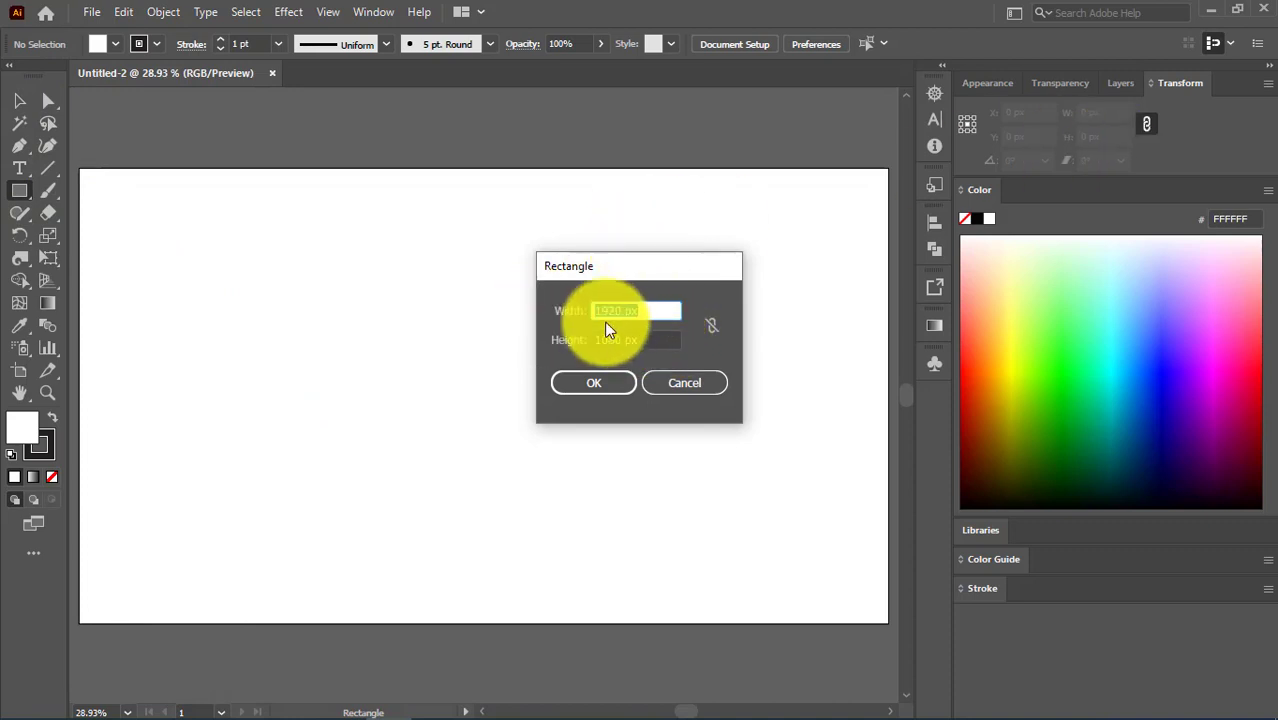
{"action": "left_click_drag", "start_coordinate": [650, 338], "coordinate": [579, 337]}
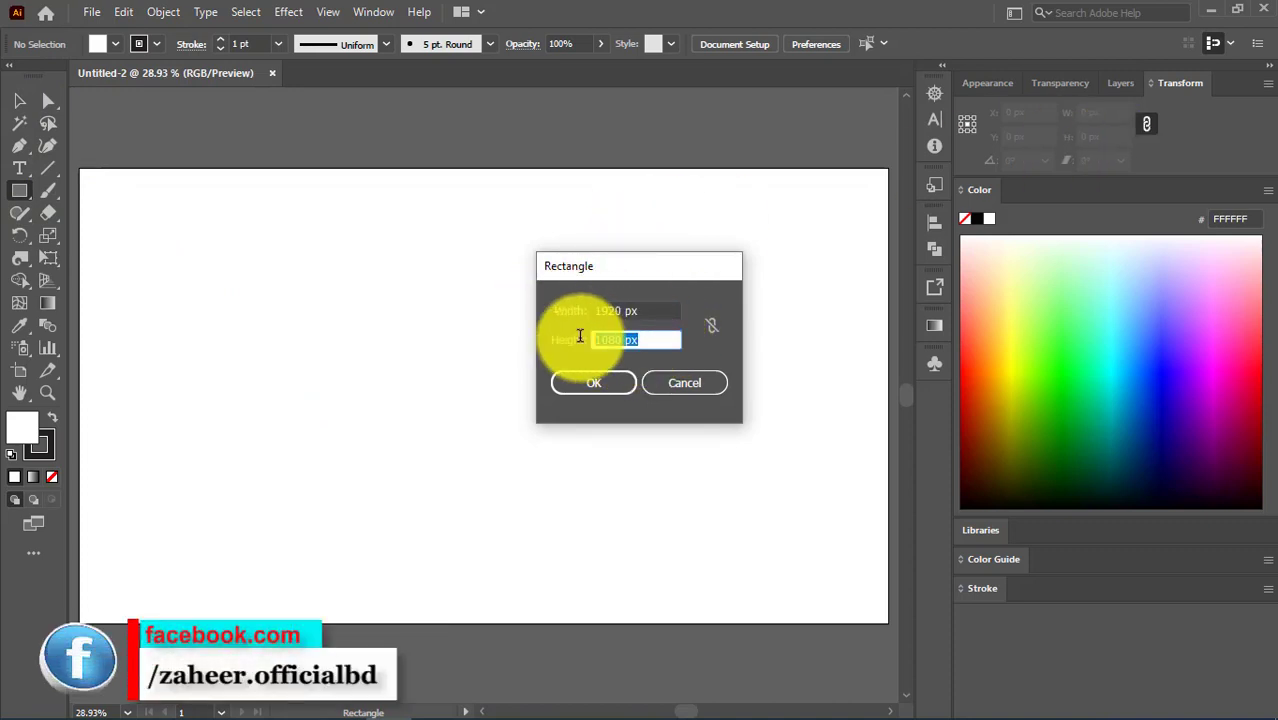
{"action": "left_click", "coordinate": [605, 383]}
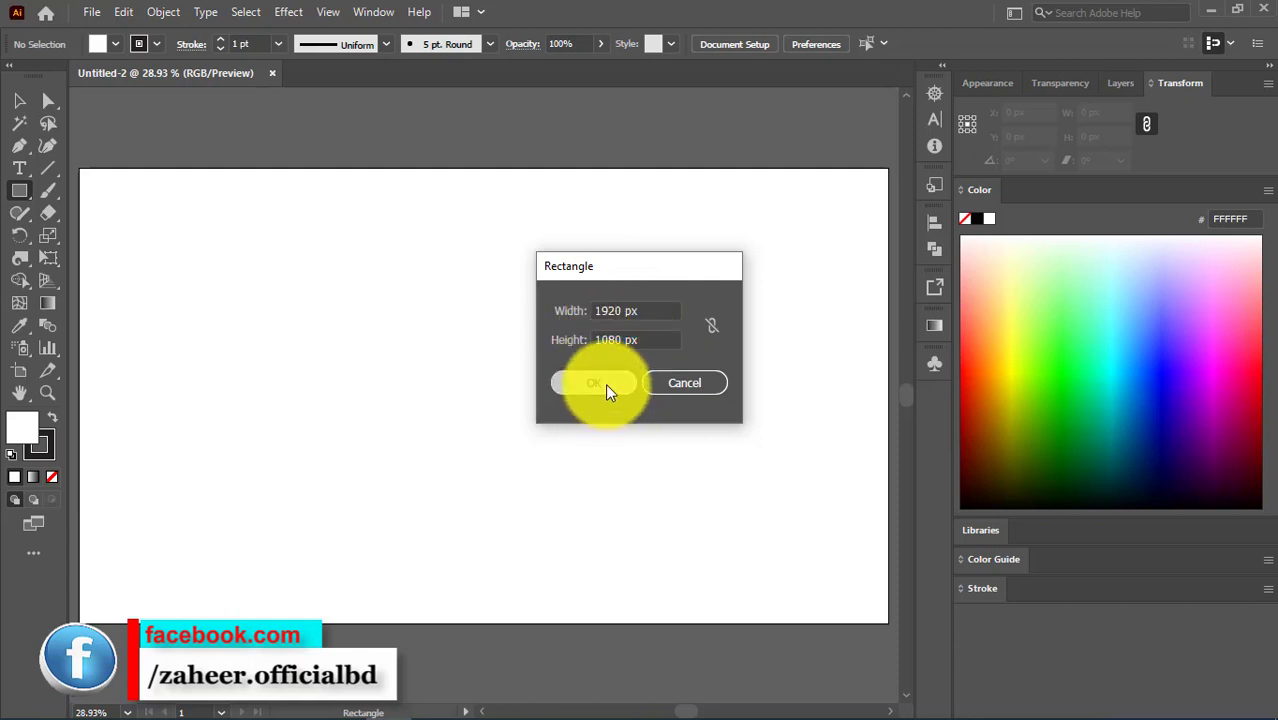
Centre the rectangle horizontally and vertically on the artboard, using Align to Artboard.
{"action": "left_click", "coordinate": [22, 103]}
{"action": "left_click", "coordinate": [250, 150]}
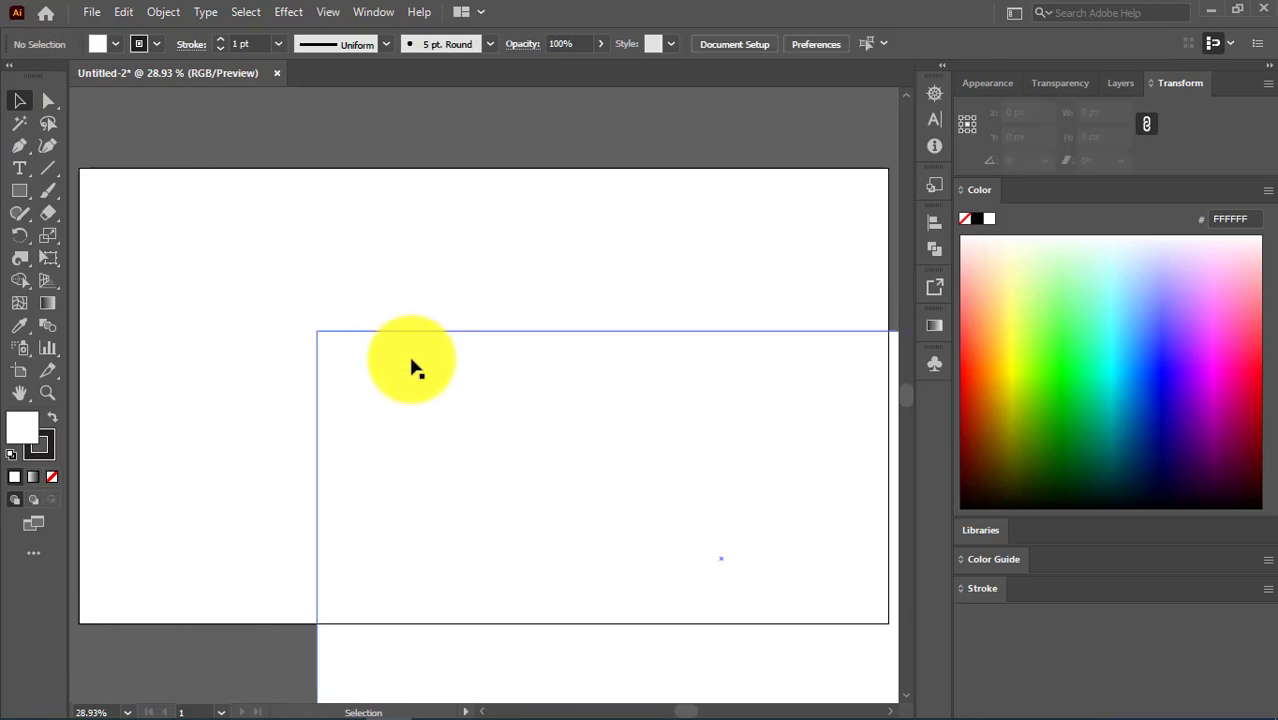
{"action": "left_click", "coordinate": [410, 362]}
{"action": "left_click_drag", "start_coordinate": [218, 252], "coordinate": [484, 413]}
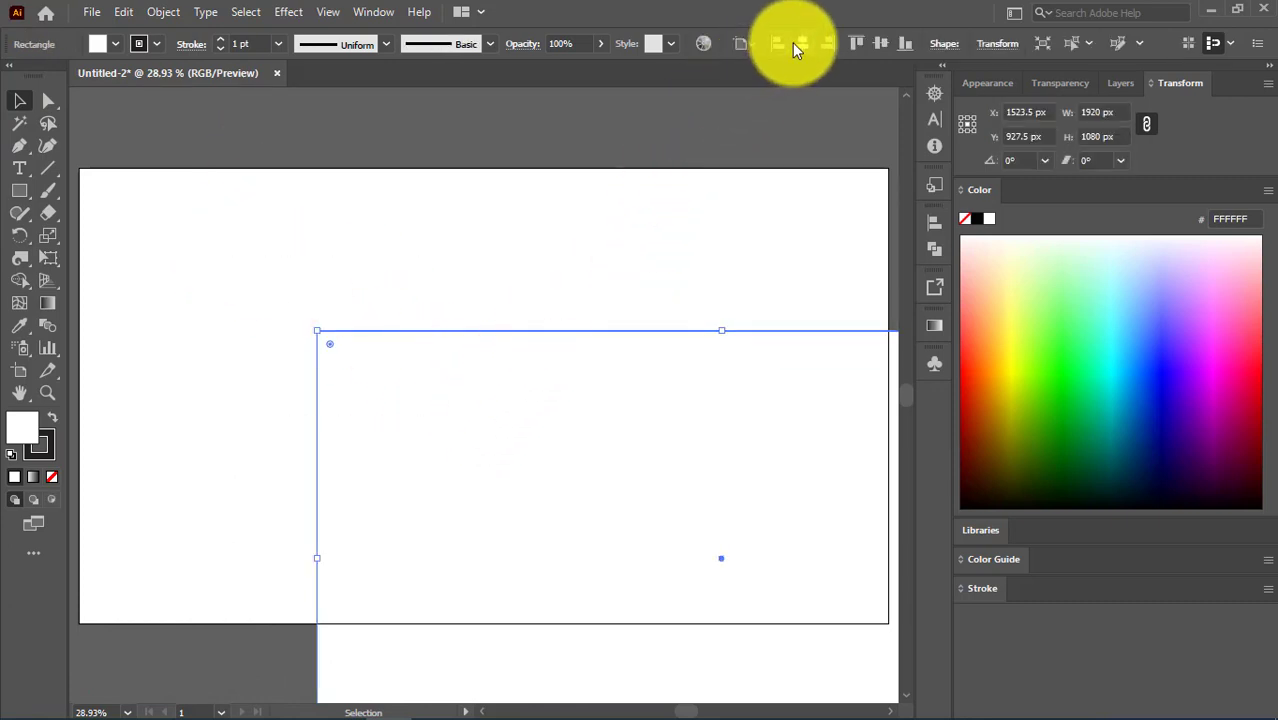
{"action": "left_click", "coordinate": [744, 45]}
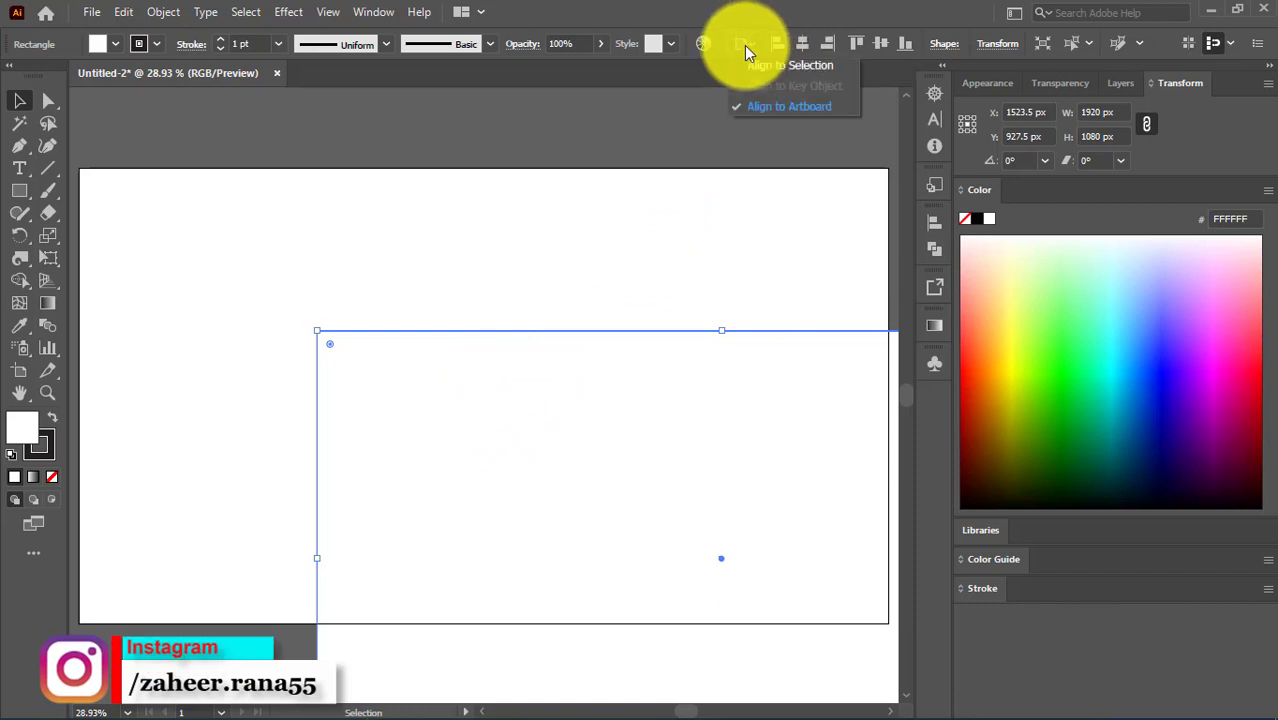
{"action": "left_click", "coordinate": [789, 108]}
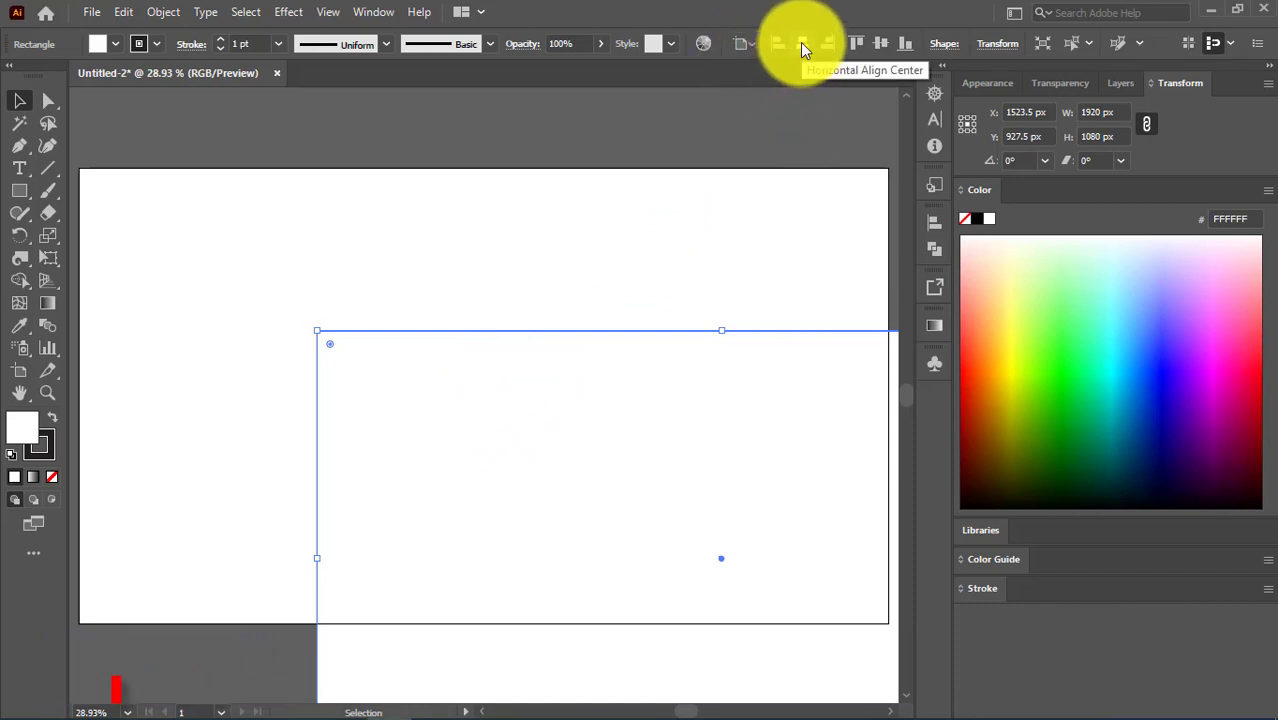
{"action": "left_click", "coordinate": [801, 45]}
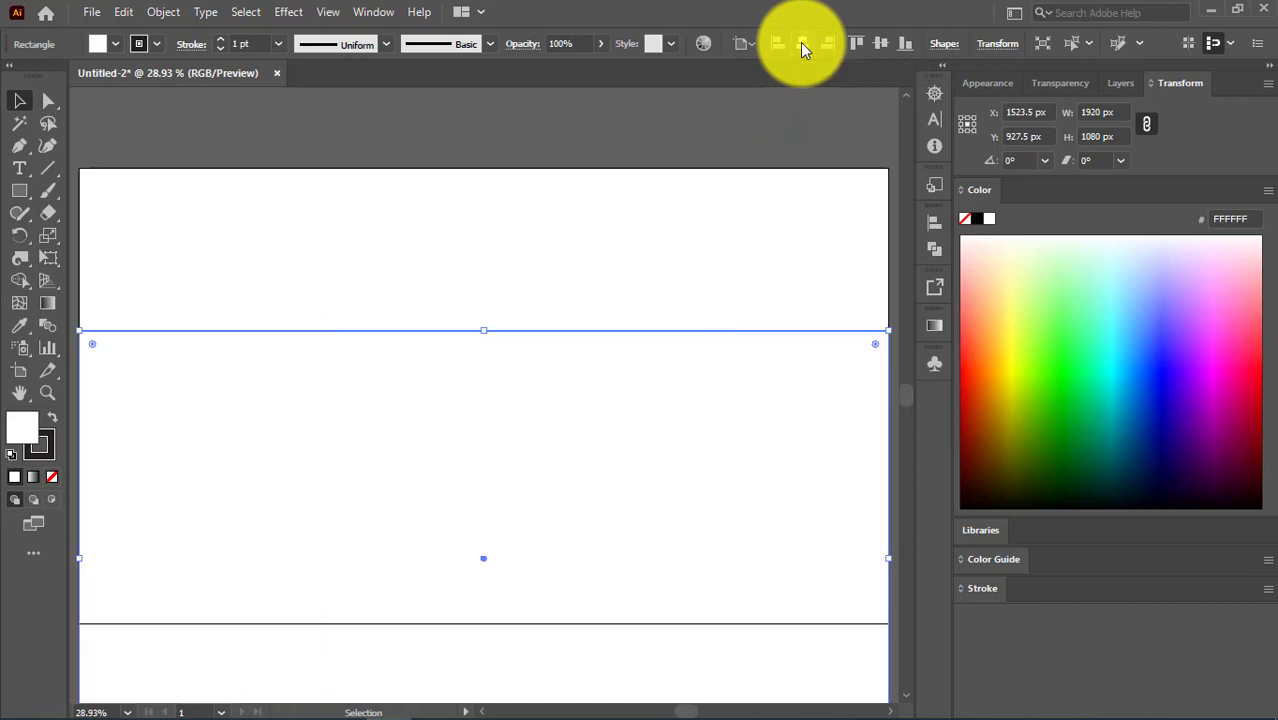
{"action": "left_click", "coordinate": [876, 43]}
{"action": "left_click", "coordinate": [580, 130]}
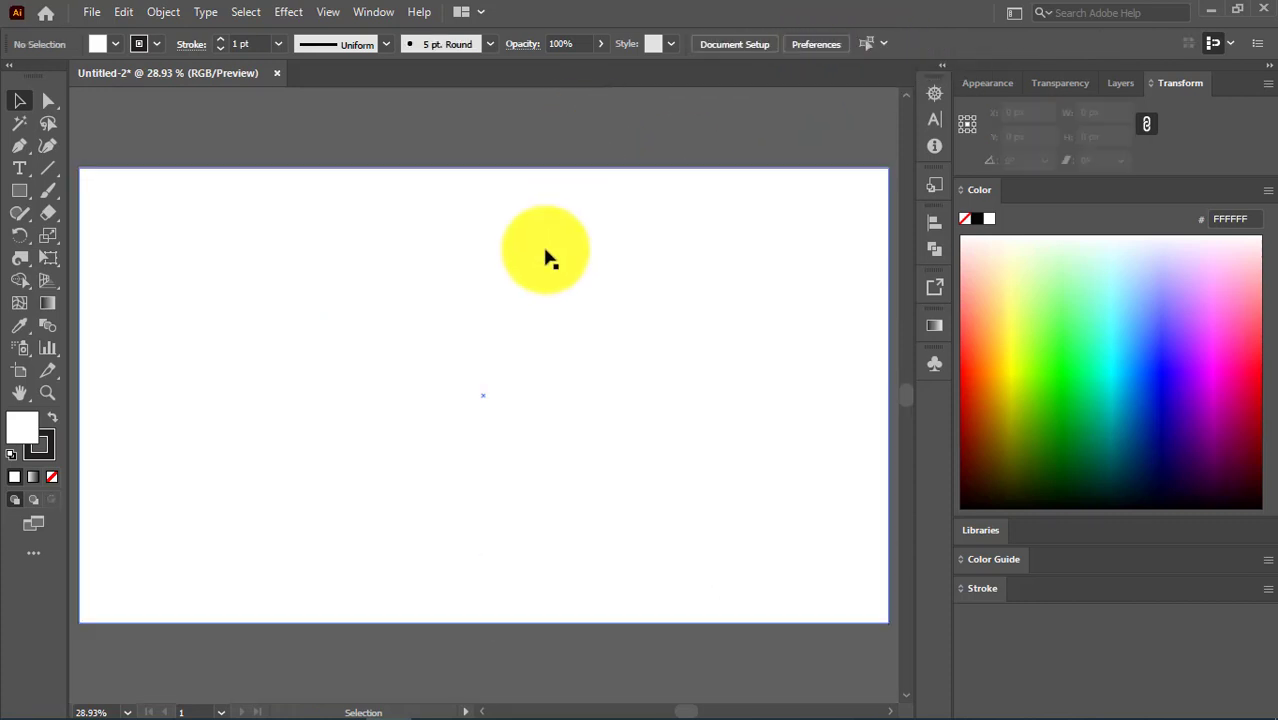
Remove the stroke from the artboard-sized rectangle.
{"action": "left_click", "coordinate": [548, 258]}
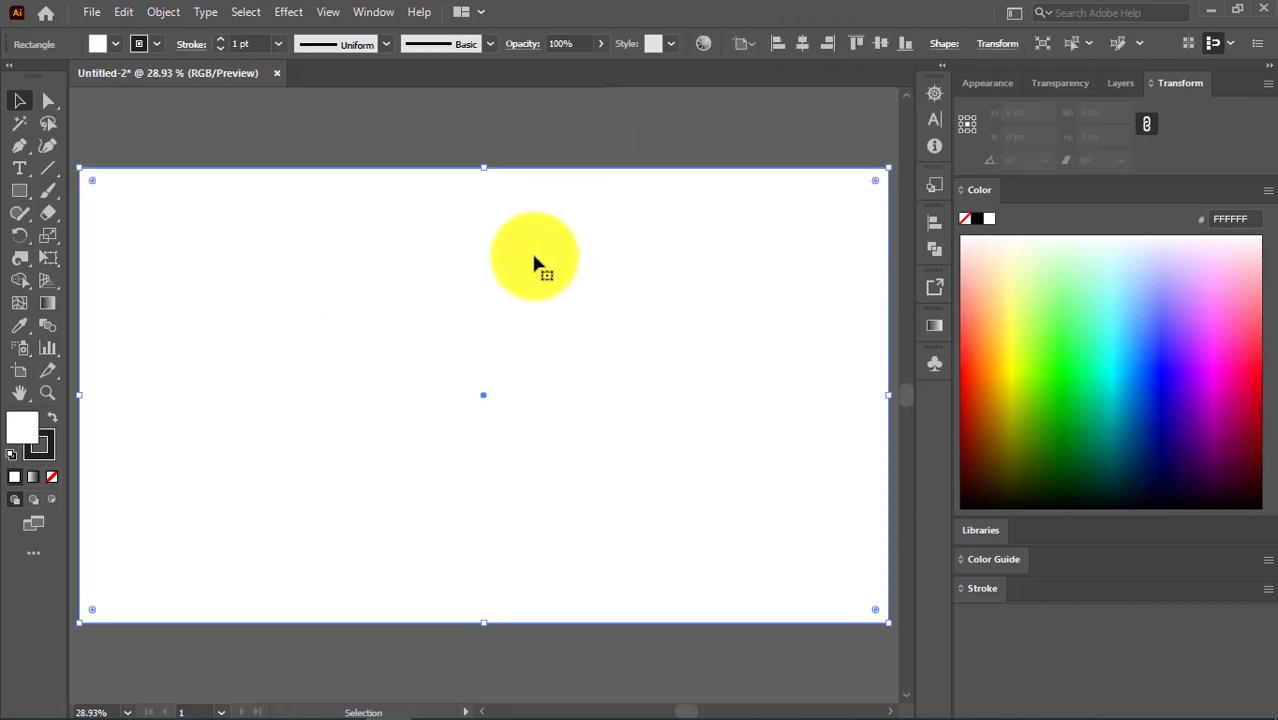
{"action": "left_click", "coordinate": [42, 456]}
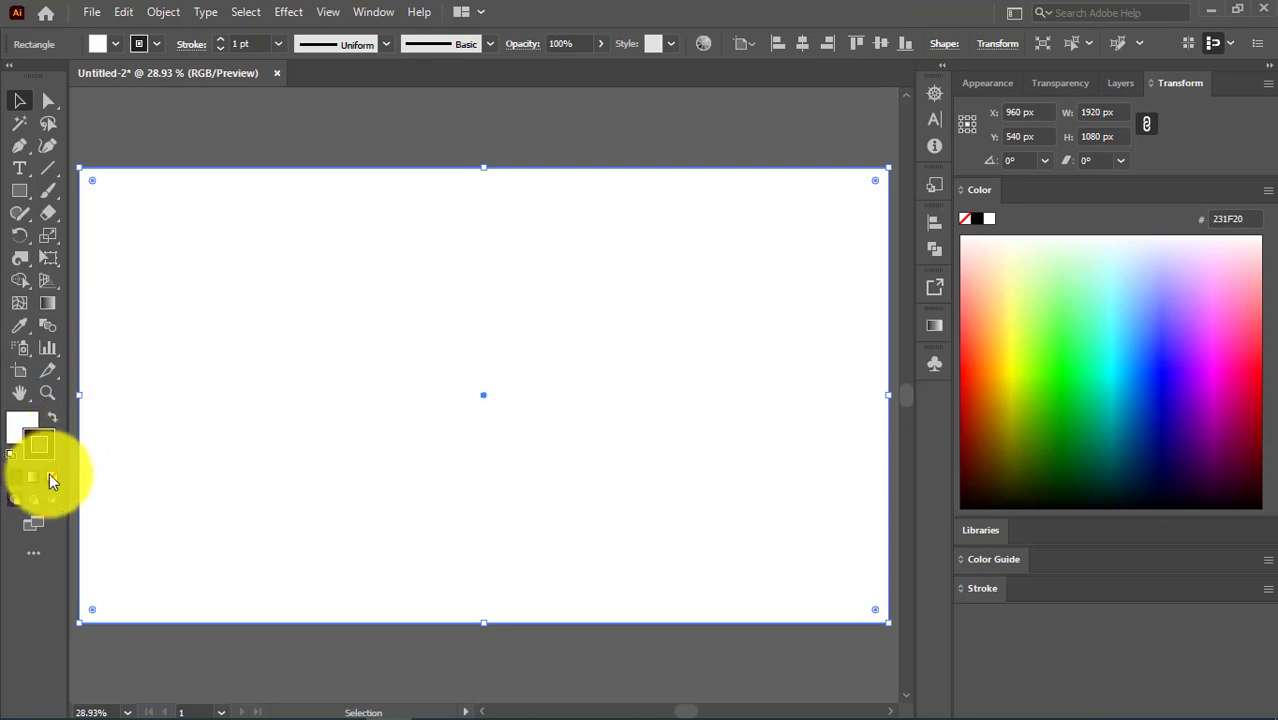
{"action": "left_click", "coordinate": [49, 474]}
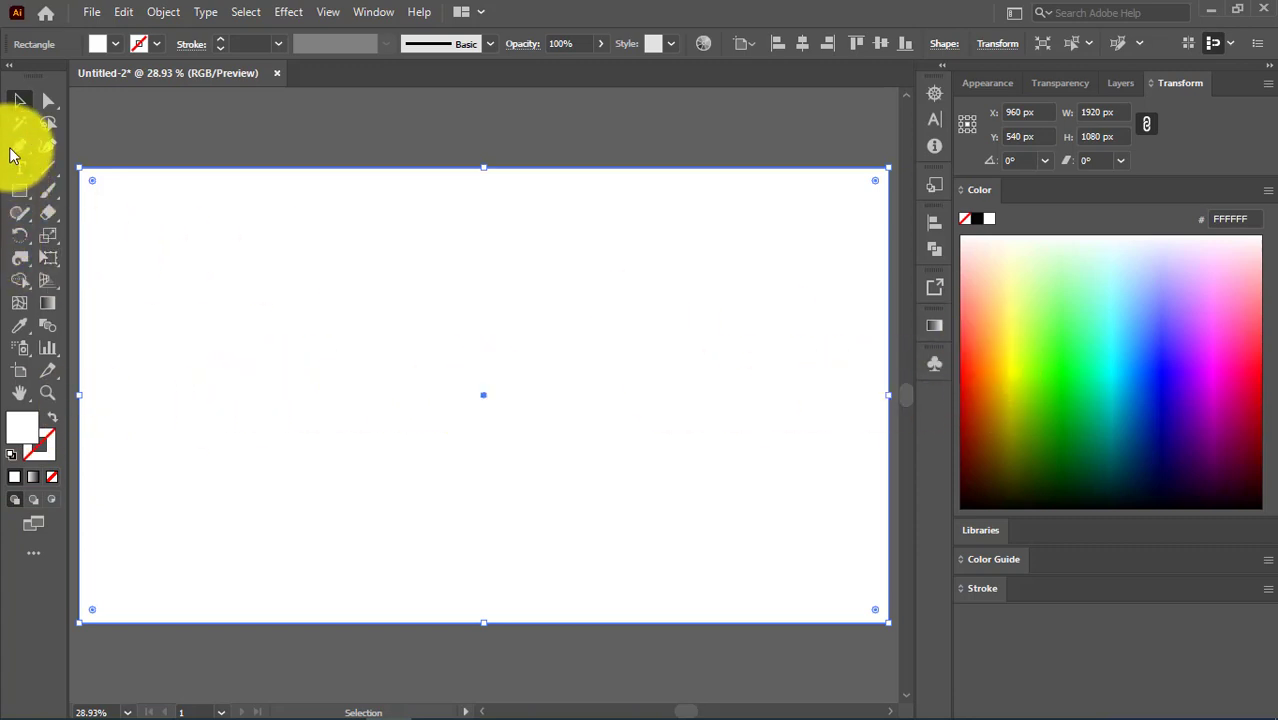
Fill the rectangle with blue (1F01FF) using the Eyedropper on the colour spectrum, leaving it deselected.
{"action": "left_click", "coordinate": [20, 326]}
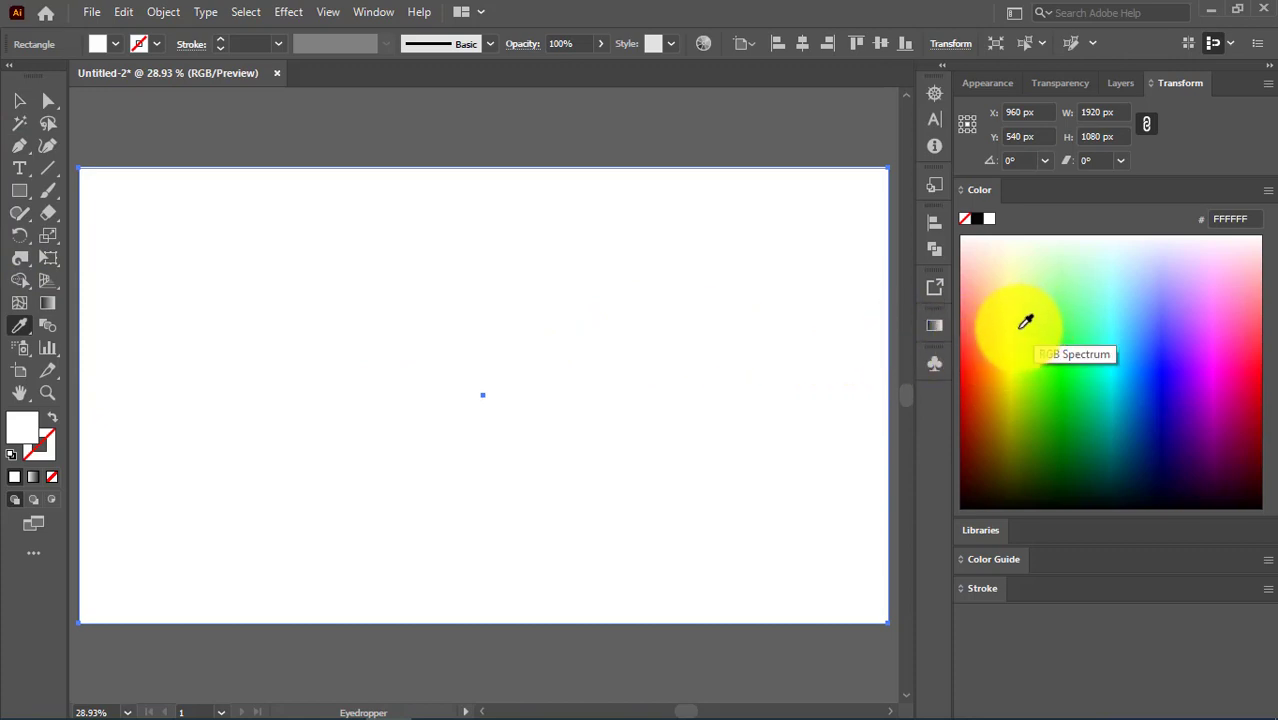
{"action": "left_click_drag", "start_coordinate": [1026, 321], "coordinate": [1170, 364]}
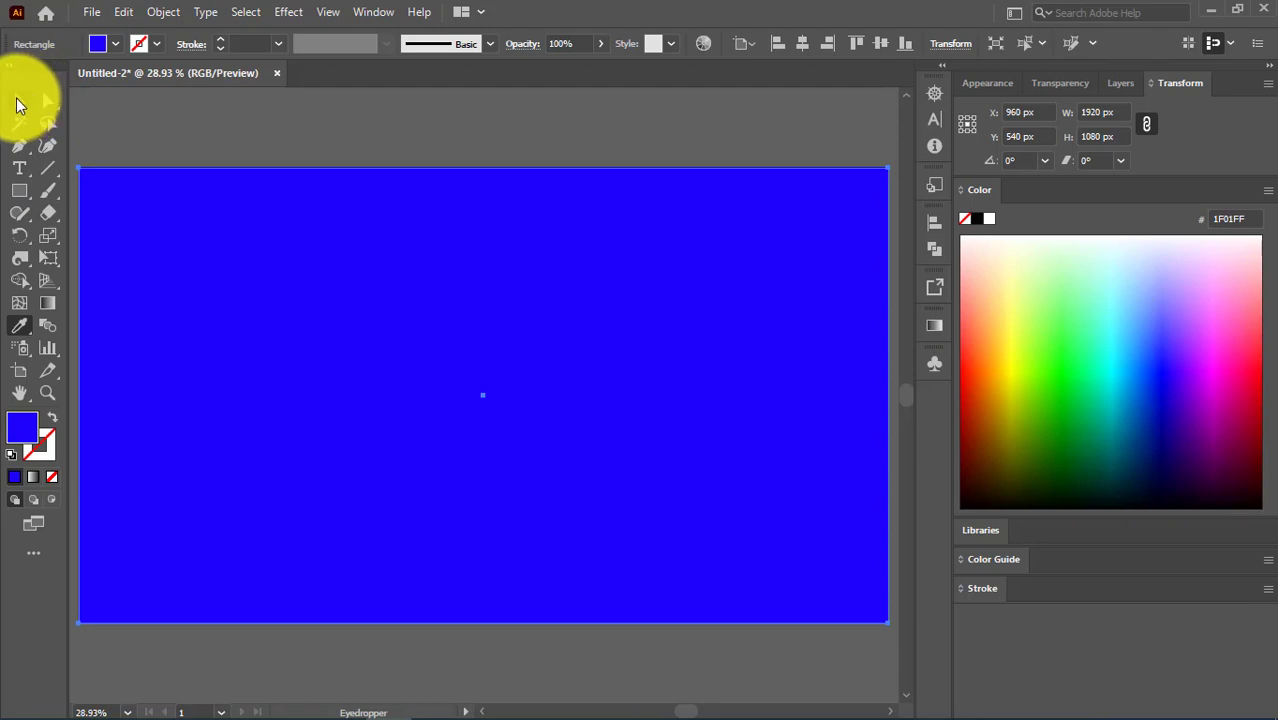
{"action": "left_click", "coordinate": [20, 106]}
{"action": "left_click", "coordinate": [166, 104]}
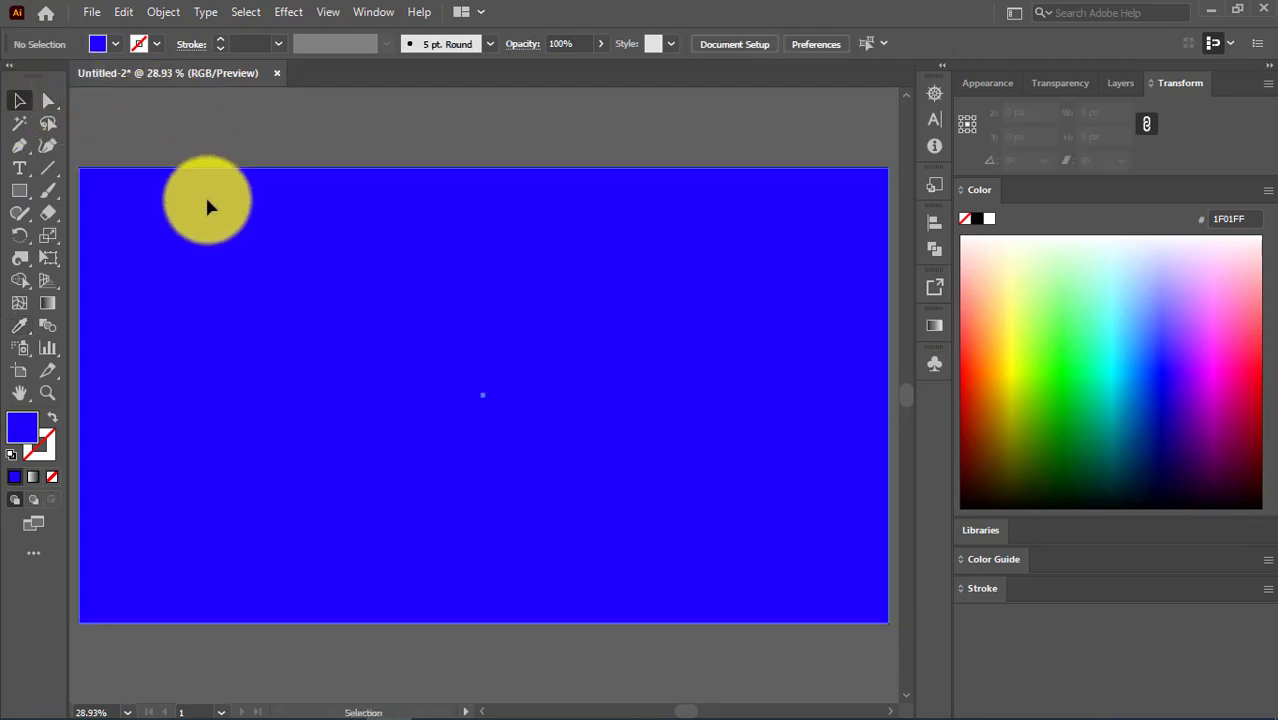
{"action": "left_click", "coordinate": [180, 196]}
{"action": "key", "text": "a"}
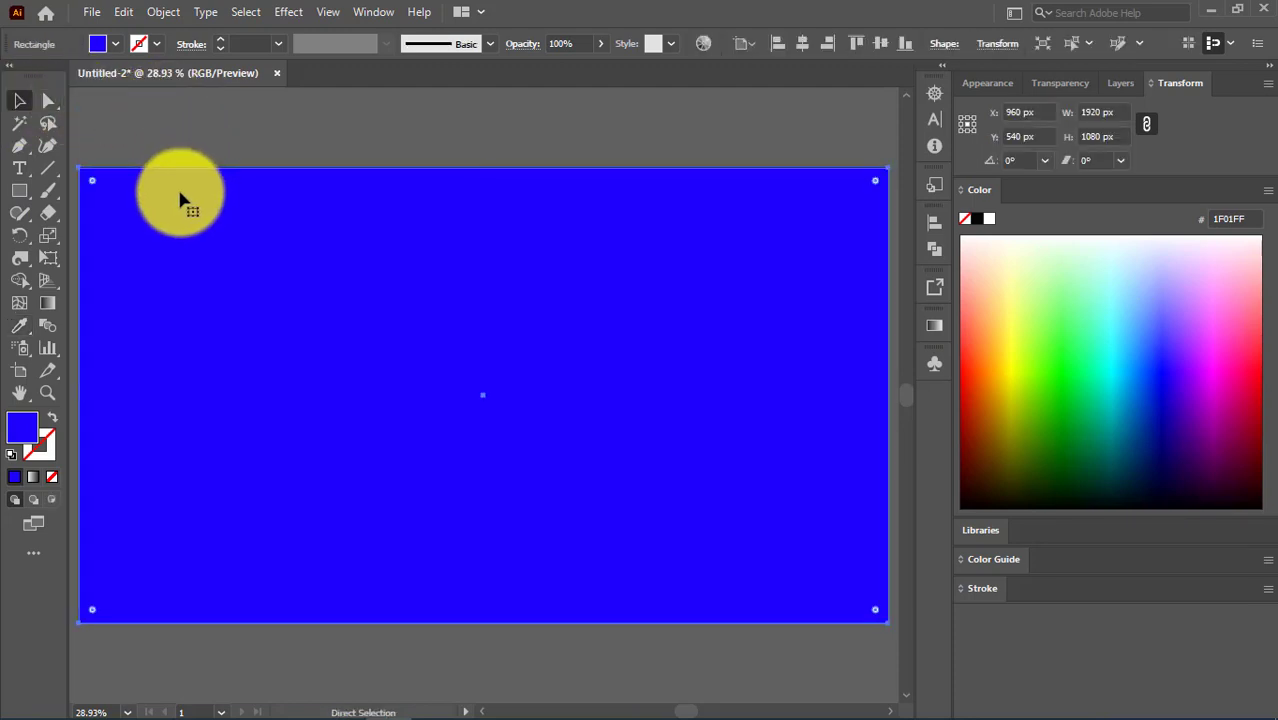
{"action": "key", "text": "v"}
{"action": "left_click", "coordinate": [214, 138]}
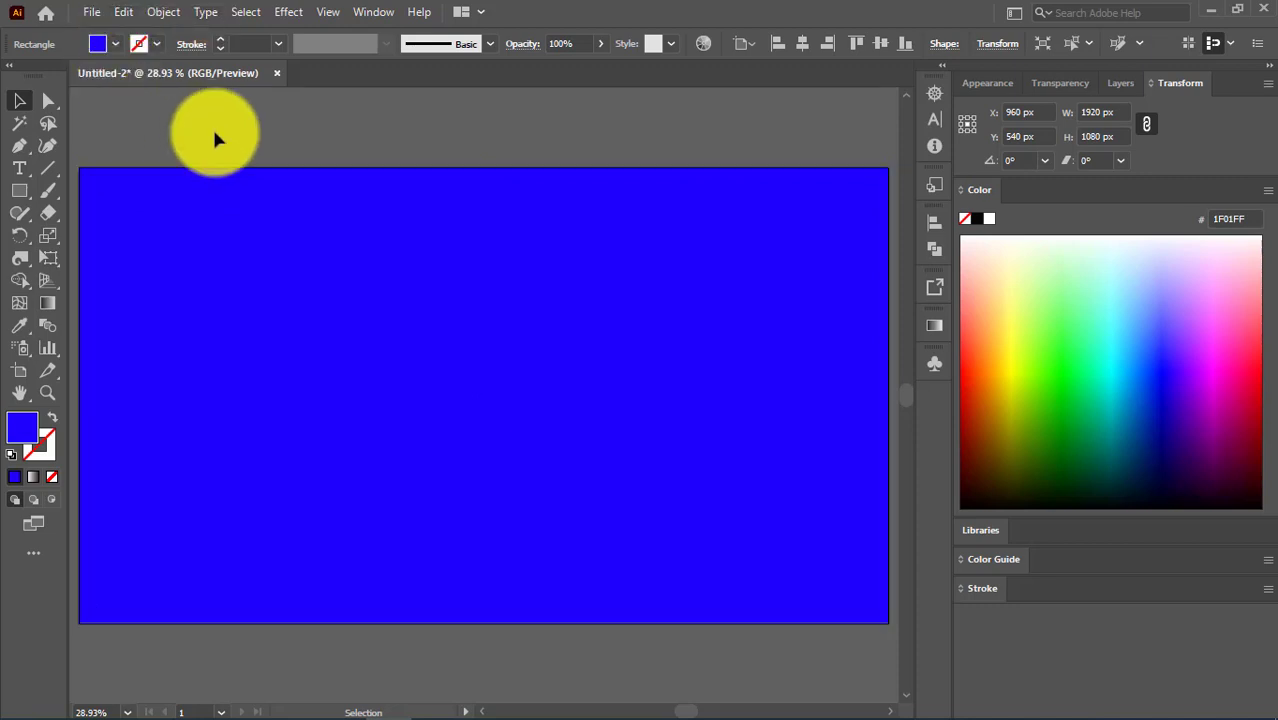
Add three gradient mesh points to the blue rectangle: at its centre, about (419, 266) px and about (1481, 810) px.
{"action": "left_click", "coordinate": [286, 247]}
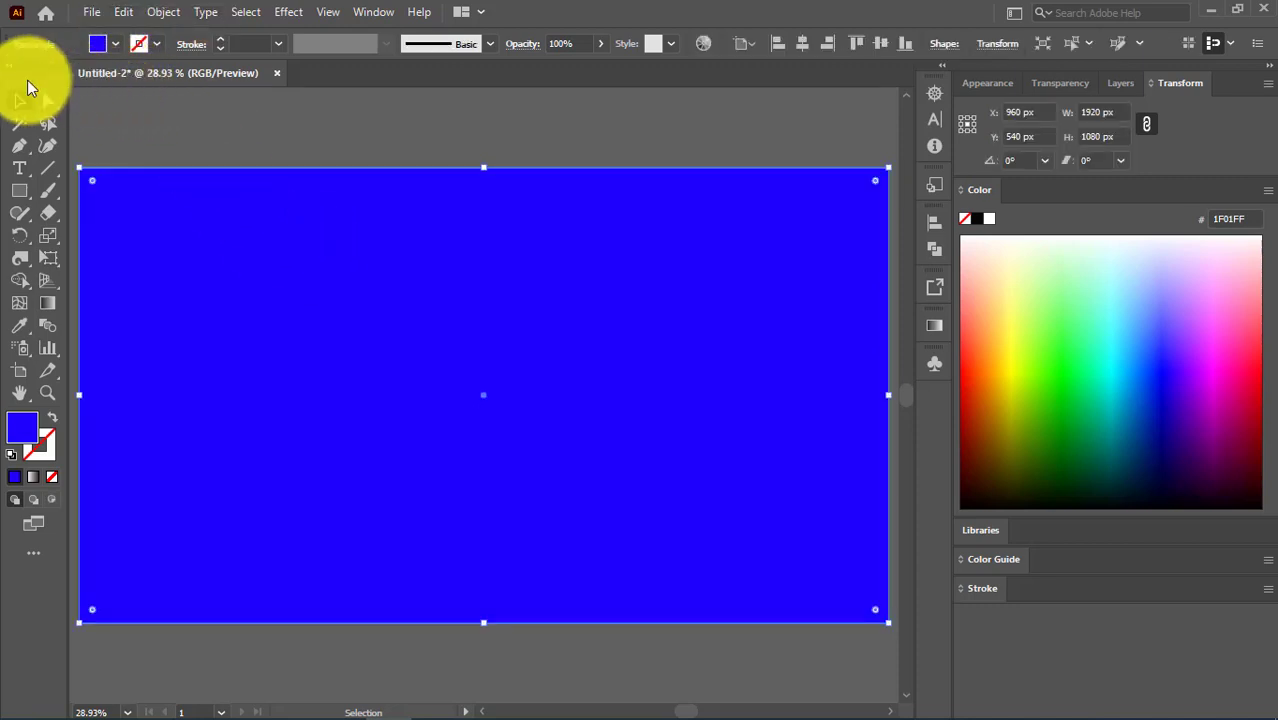
{"action": "left_click", "coordinate": [18, 305]}
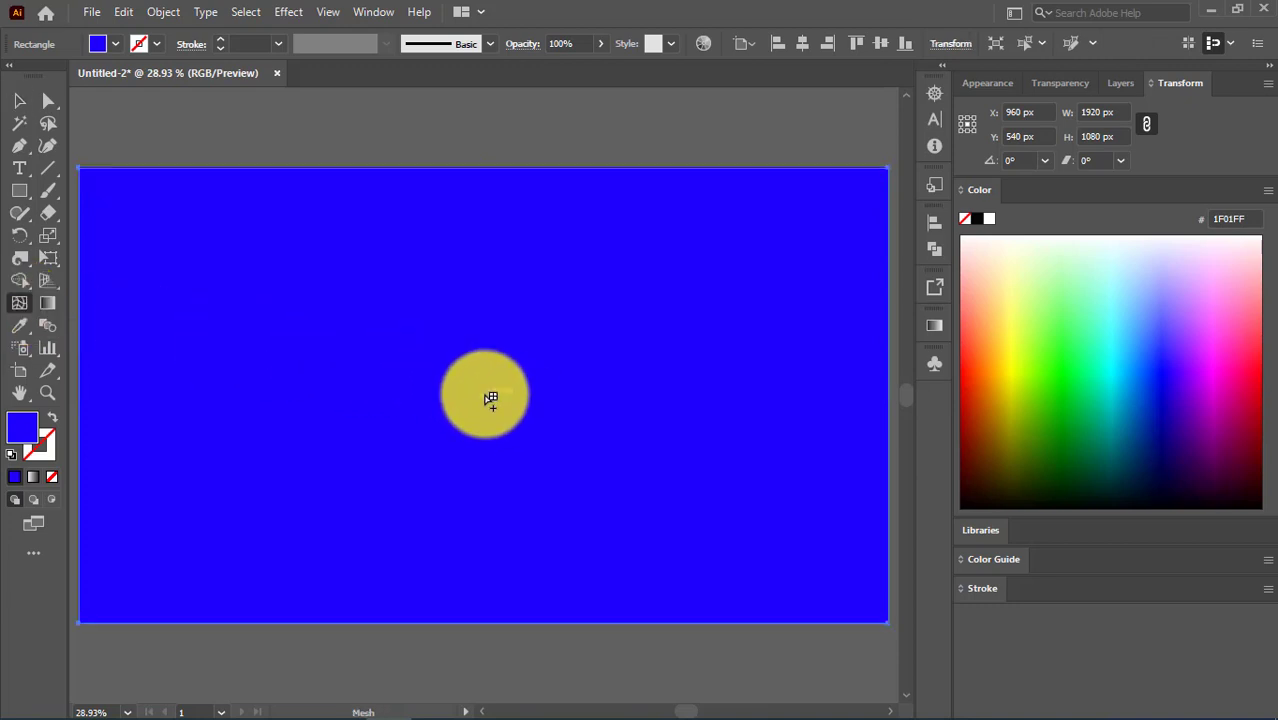
{"action": "left_click", "coordinate": [489, 400]}
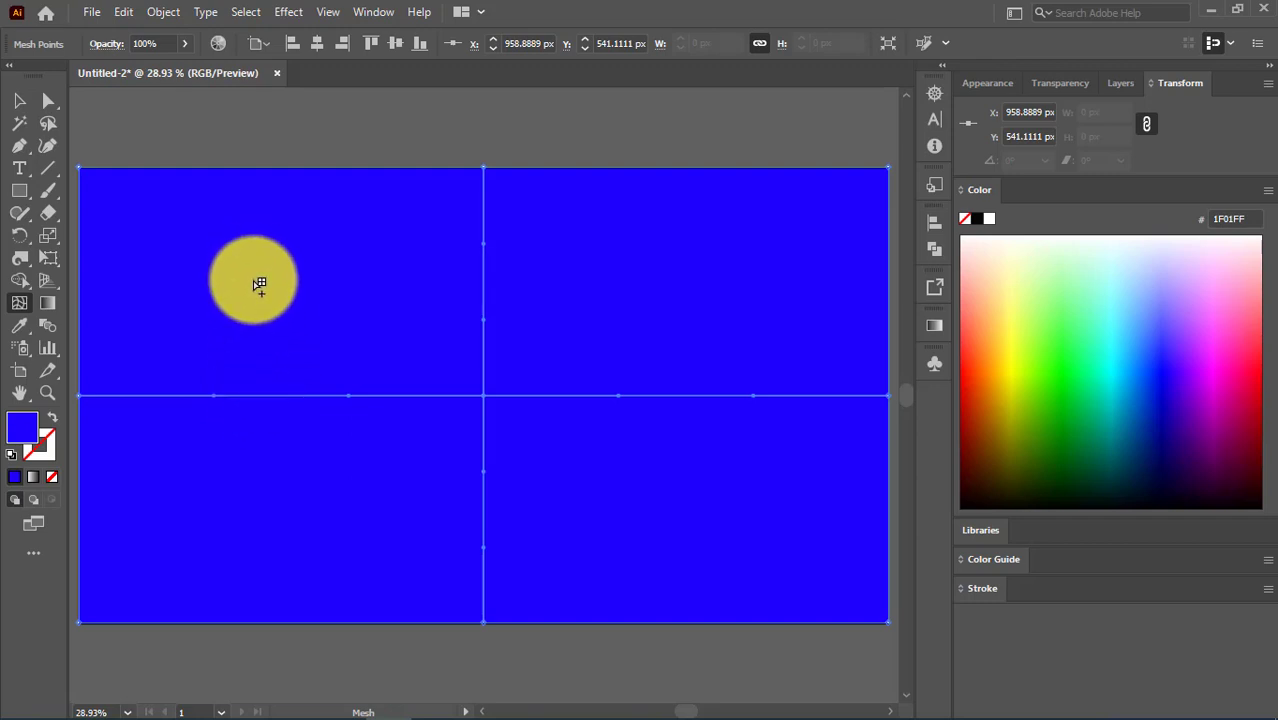
{"action": "left_click", "coordinate": [257, 280]}
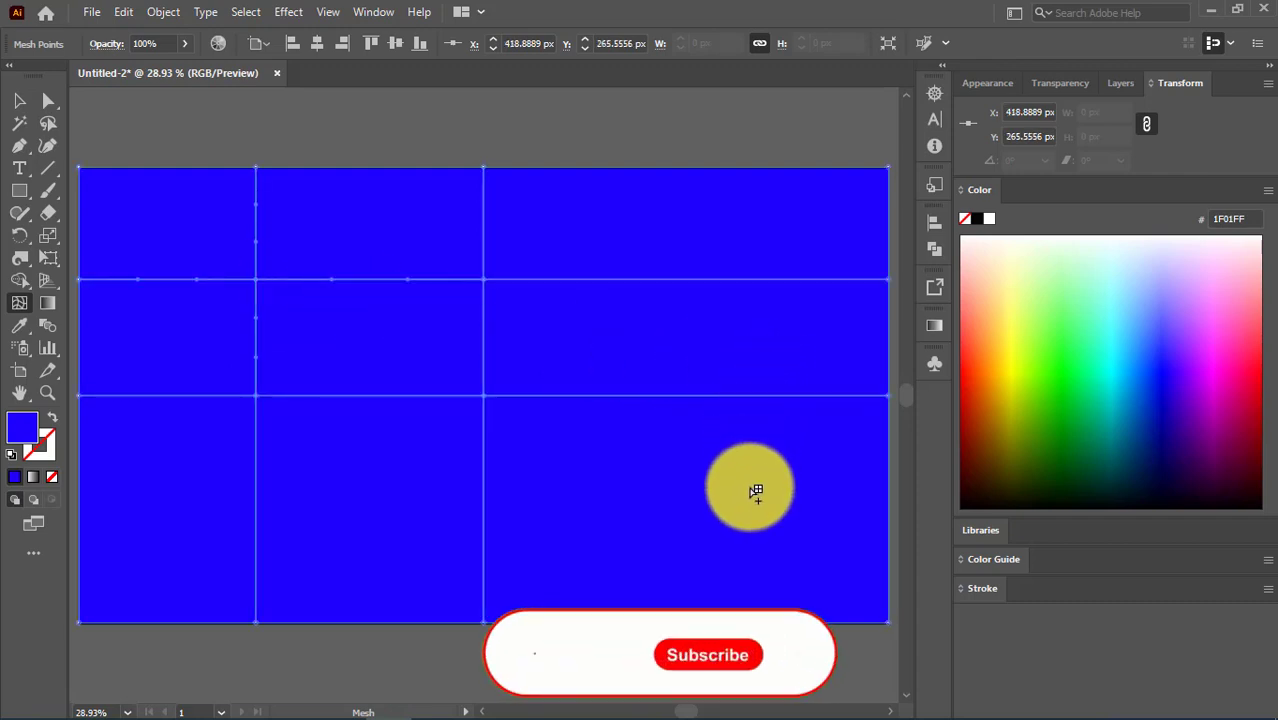
{"action": "left_click", "coordinate": [705, 510]}
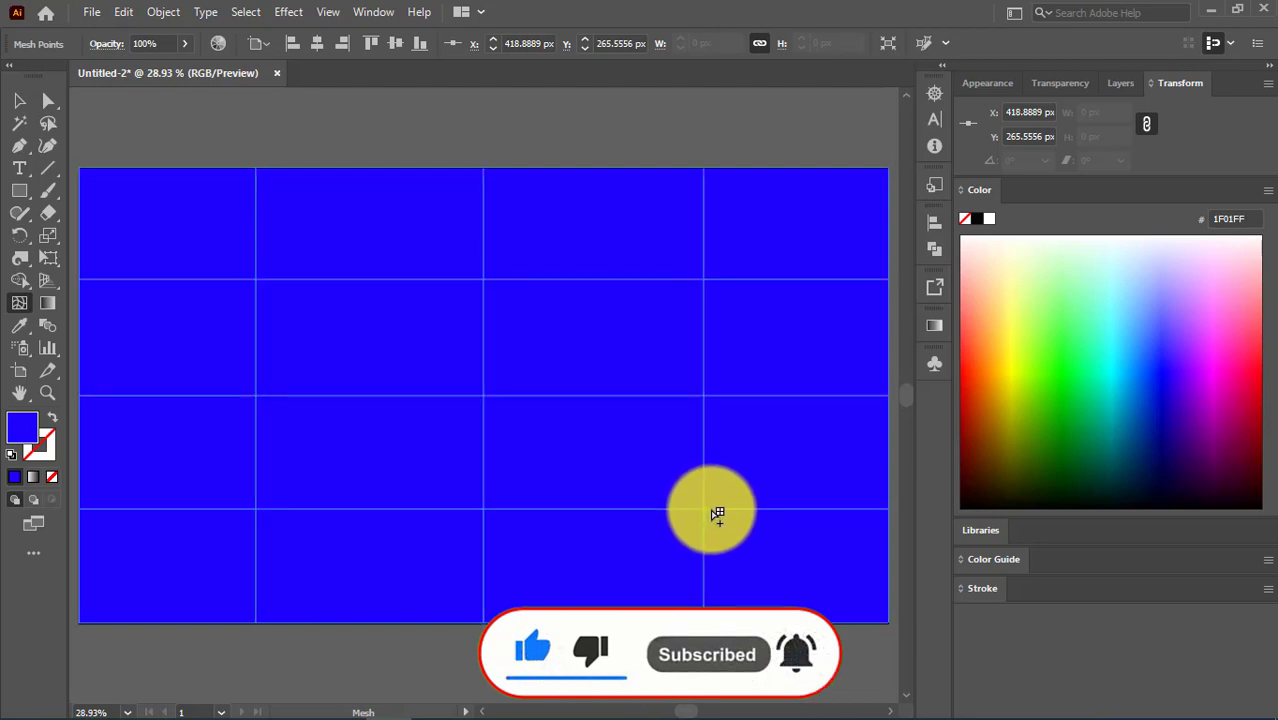
Recolour the lower-right mesh point dark blue and the mesh point below the centre cyan (00D4F9).
{"action": "left_click", "coordinate": [40, 104]}
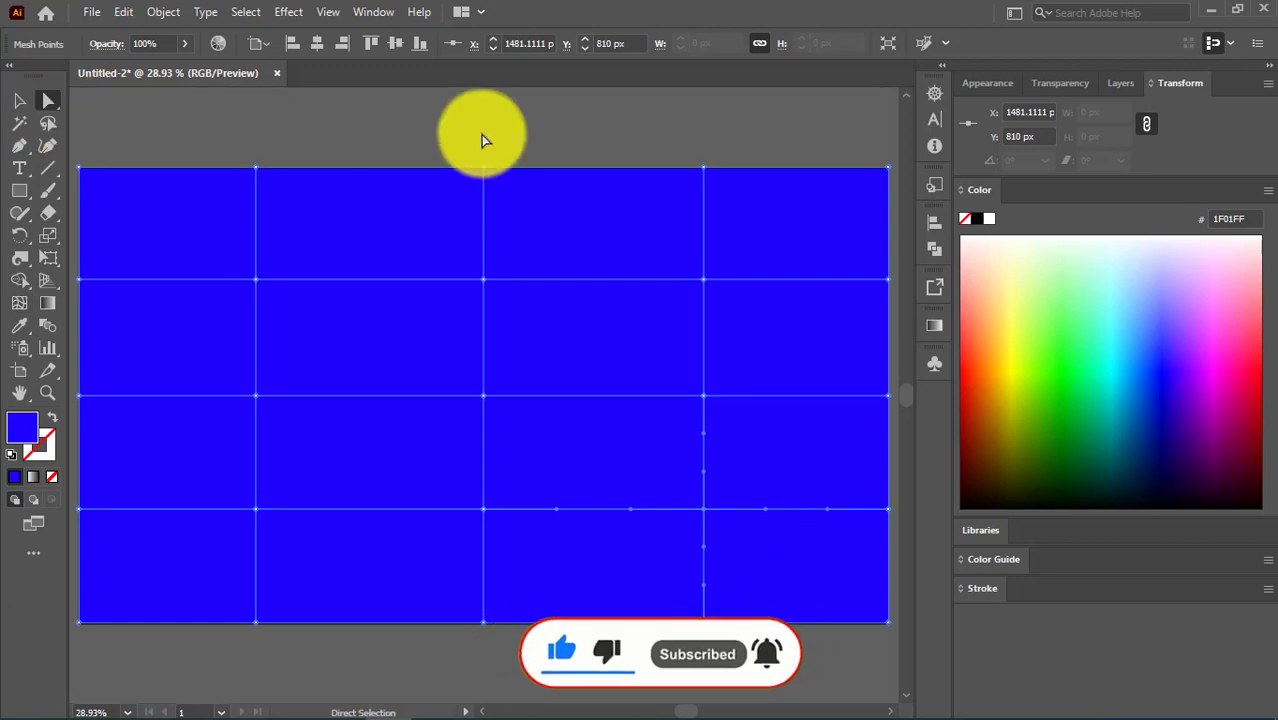
{"action": "left_click", "coordinate": [485, 137]}
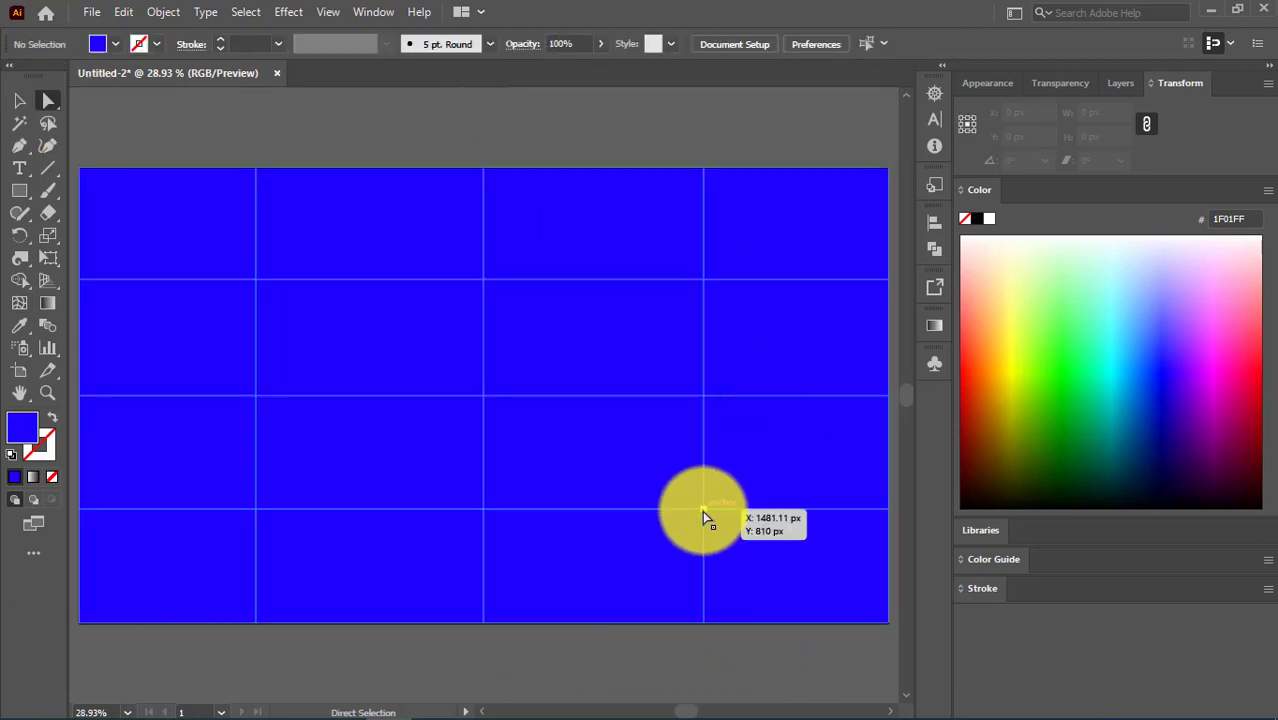
{"action": "left_click", "coordinate": [705, 510]}
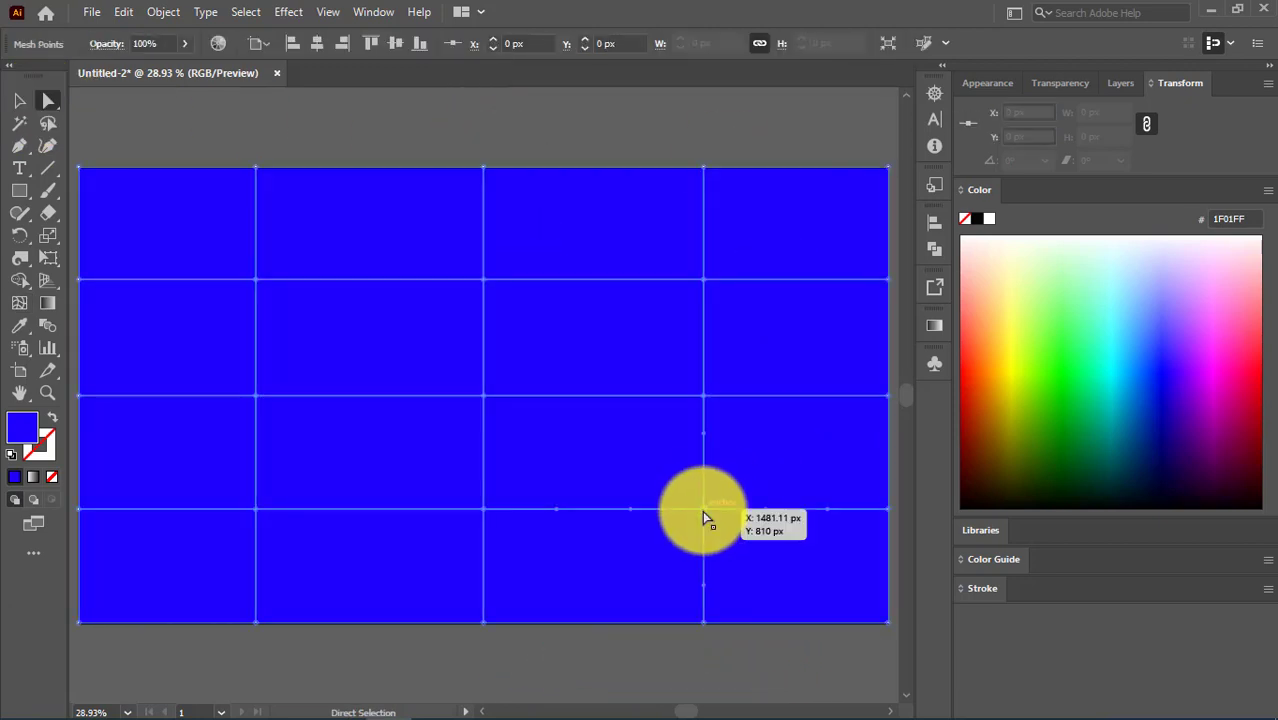
{"action": "left_click", "coordinate": [21, 328]}
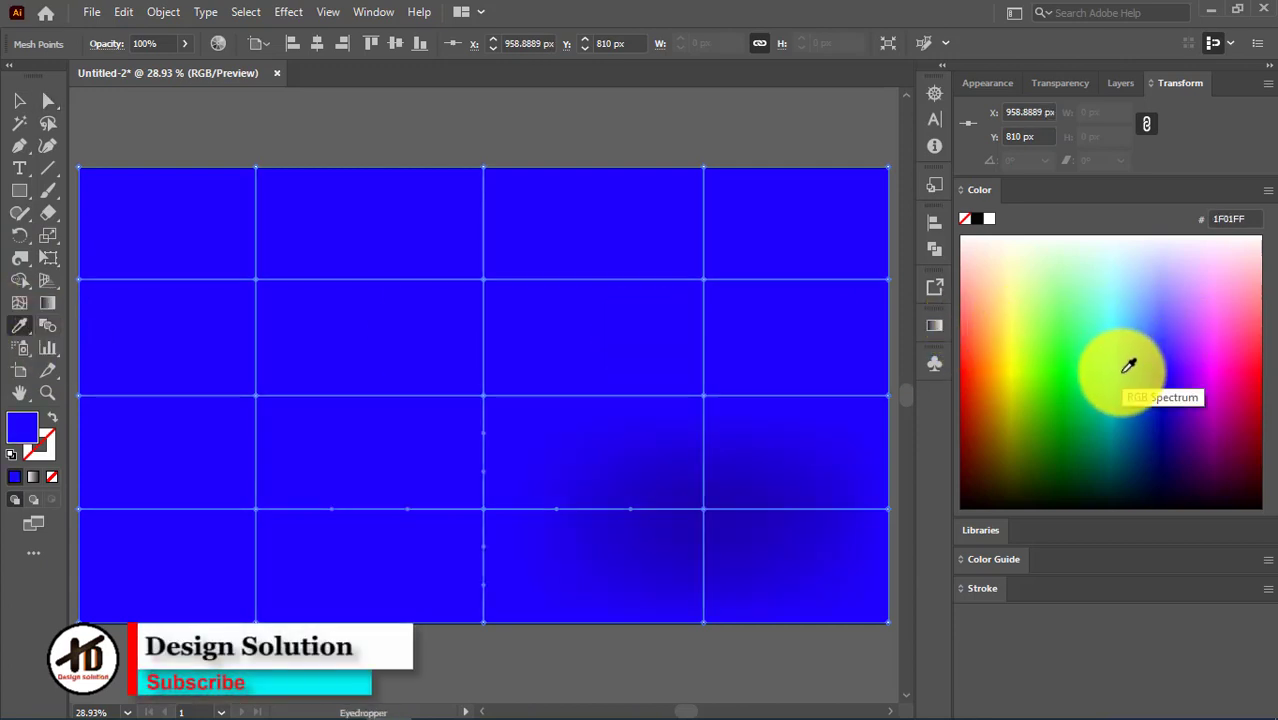
{"action": "left_click", "coordinate": [1124, 367]}
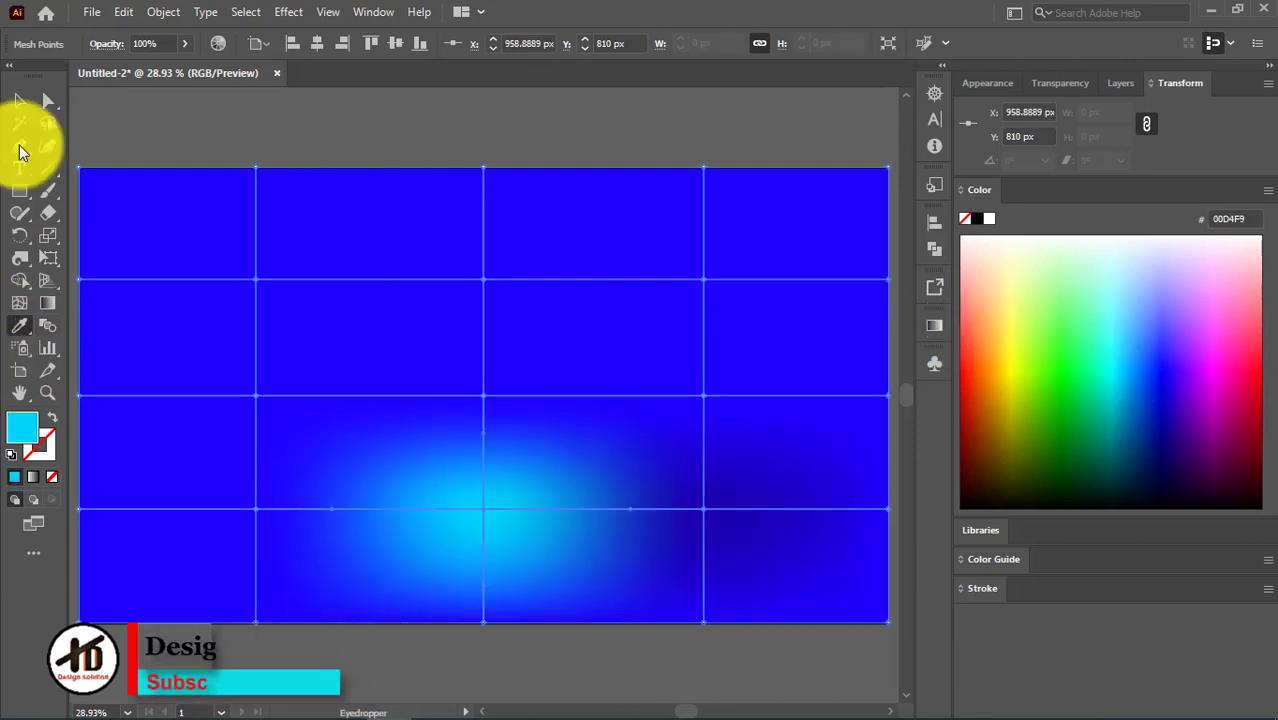
Recolour the lower-right mesh point a very dark blue (06004F) using the Eyedropper on the colour spectrum.
{"action": "left_click", "coordinate": [48, 100]}
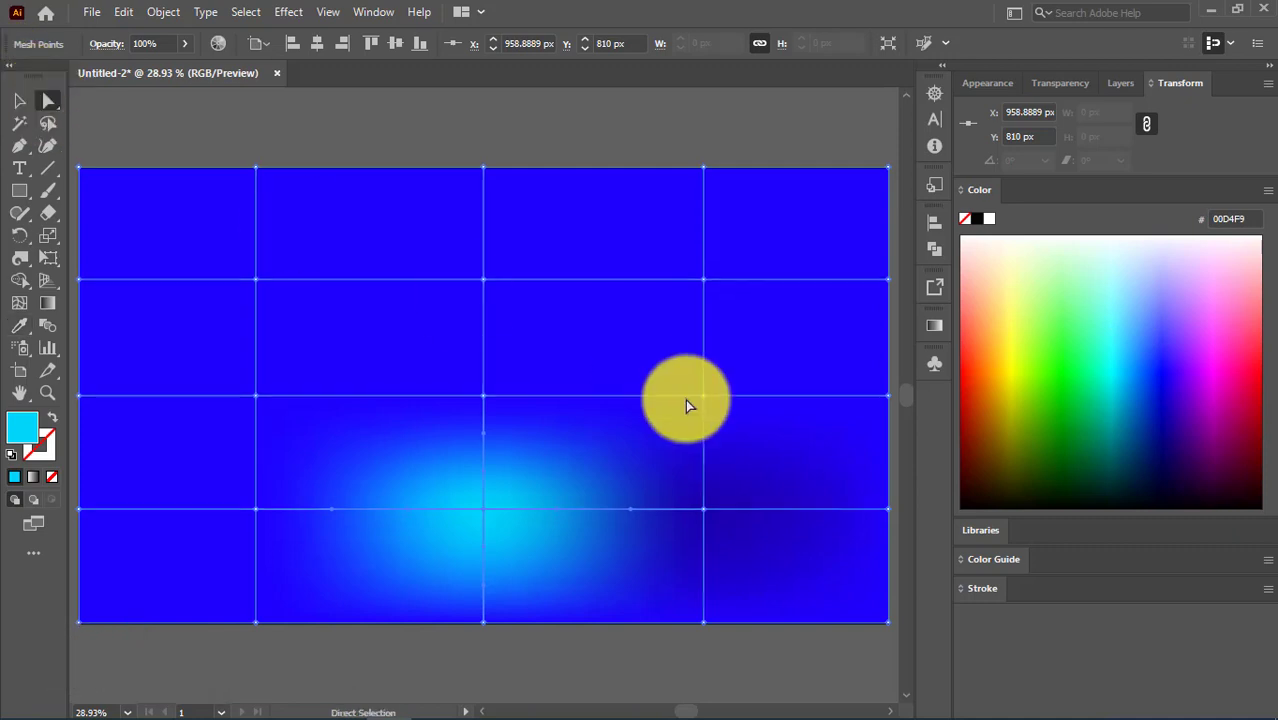
{"action": "left_click", "coordinate": [702, 514]}
{"action": "left_click", "coordinate": [24, 324]}
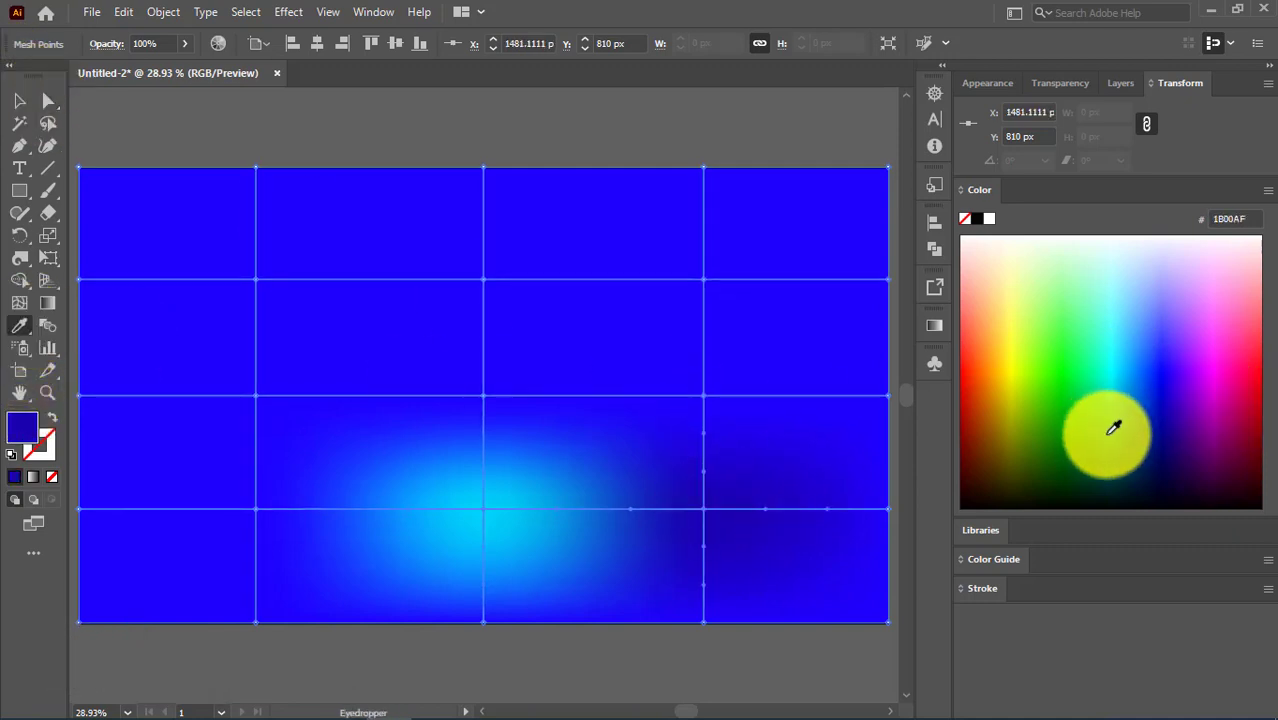
{"action": "left_click_drag", "start_coordinate": [1113, 428], "coordinate": [1167, 456]}
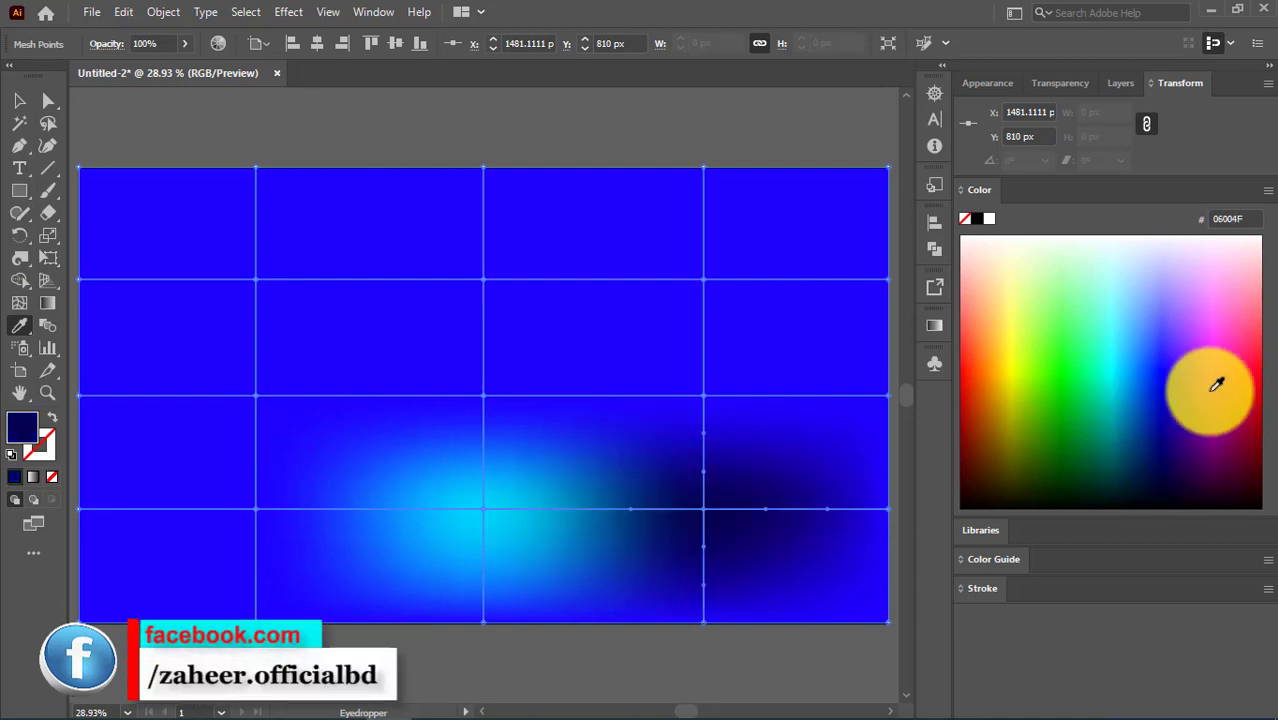
Recolour the lower-left mesh point green (00C574) from the colour spectrum.
{"action": "left_click", "coordinate": [48, 100]}
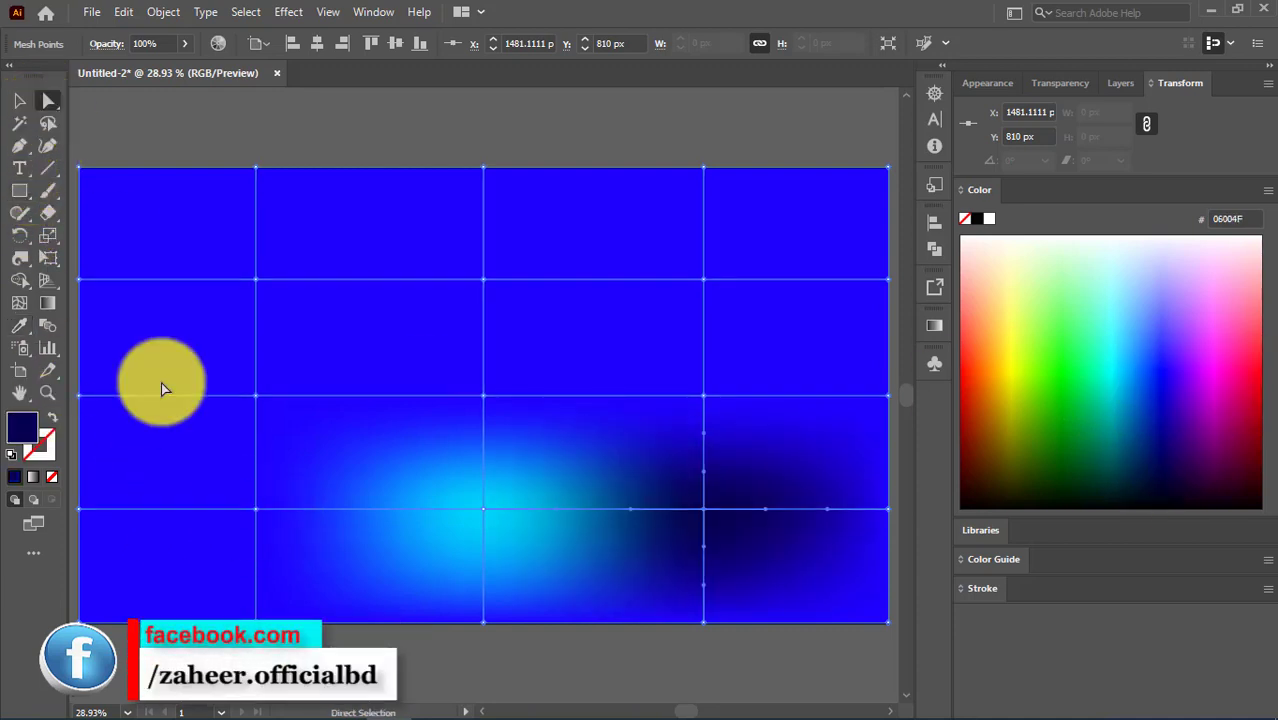
{"action": "left_click", "coordinate": [257, 510]}
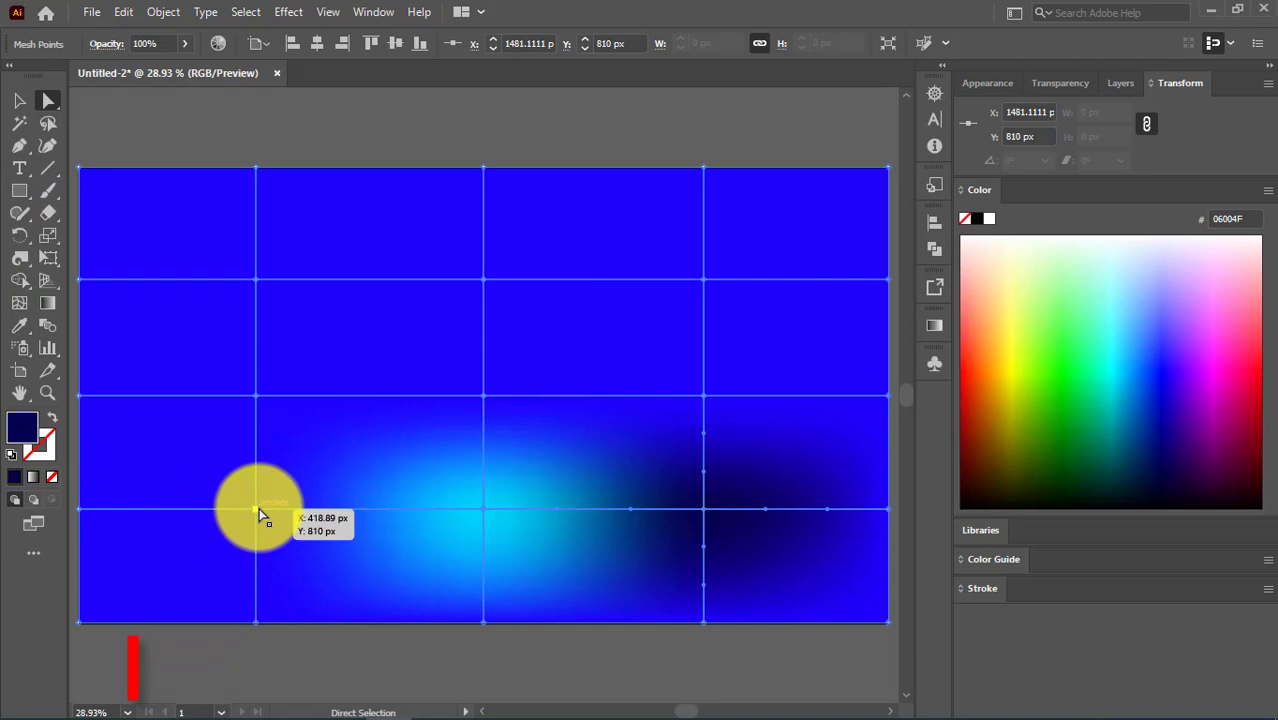
{"action": "left_click", "coordinate": [19, 330]}
{"action": "left_click_drag", "start_coordinate": [1105, 350], "coordinate": [1096, 406]}
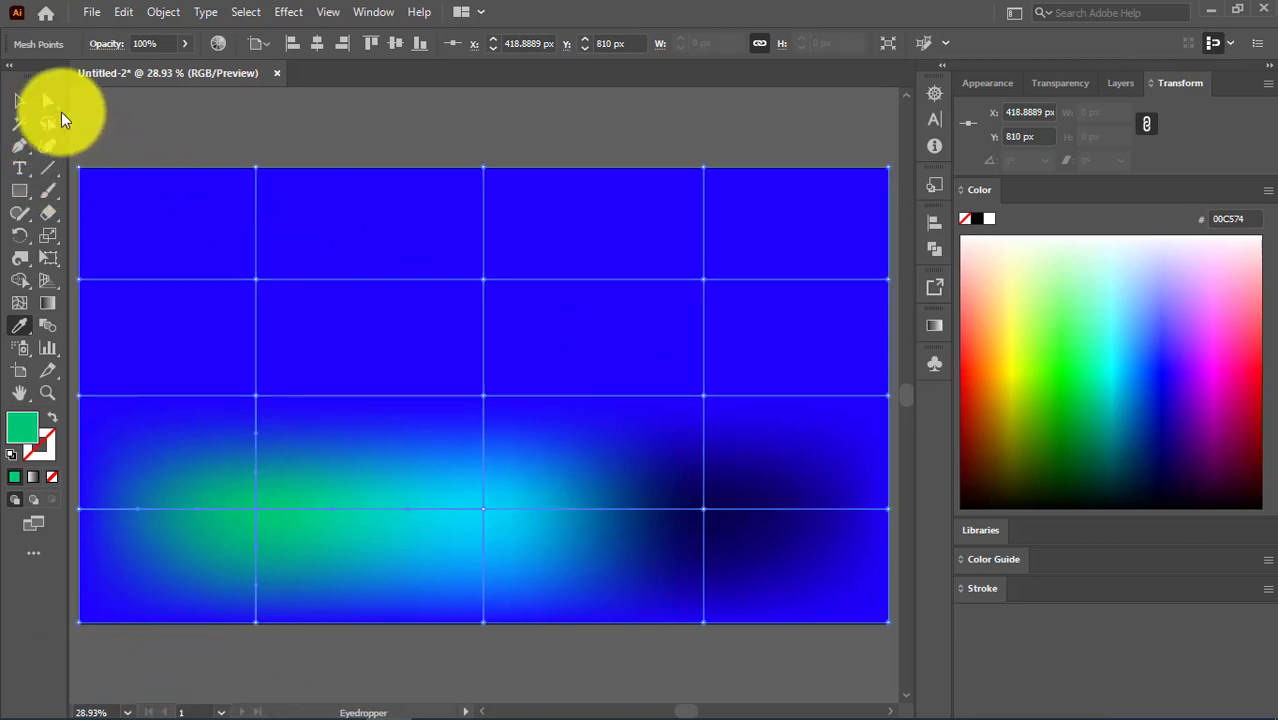
Recolour the lower-left mesh point orange (FFAC11) and the lower-centre mesh point dark red (952100).
{"action": "left_click", "coordinate": [55, 106]}
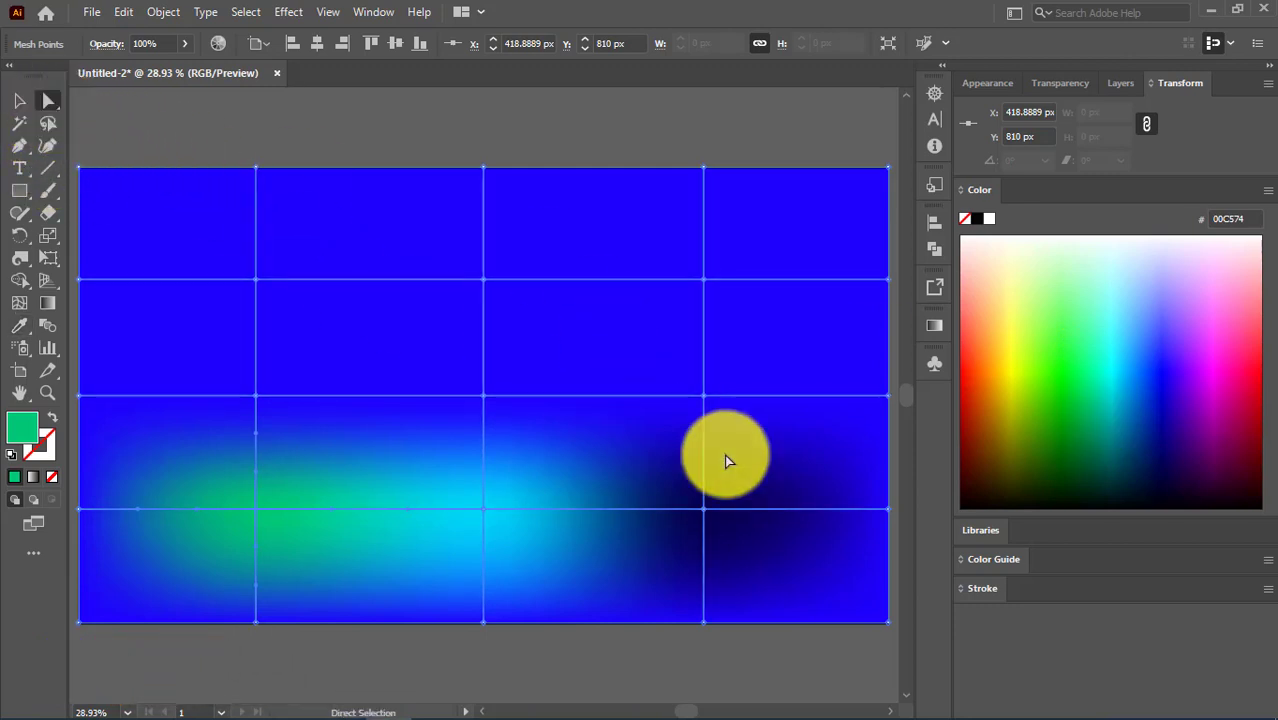
{"action": "left_click", "coordinate": [258, 516]}
{"action": "left_click_drag", "start_coordinate": [1100, 400], "coordinate": [998, 353]}
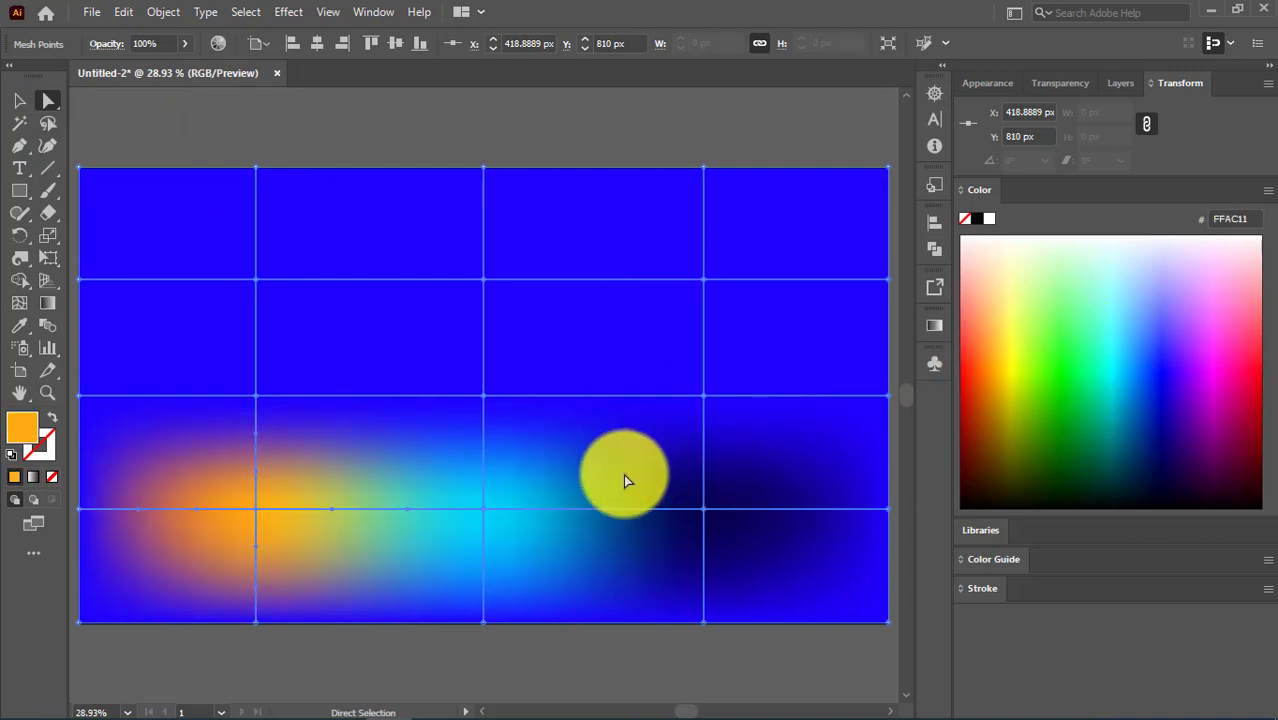
{"action": "left_click", "coordinate": [481, 515]}
{"action": "left_click_drag", "start_coordinate": [1118, 466], "coordinate": [977, 421]}
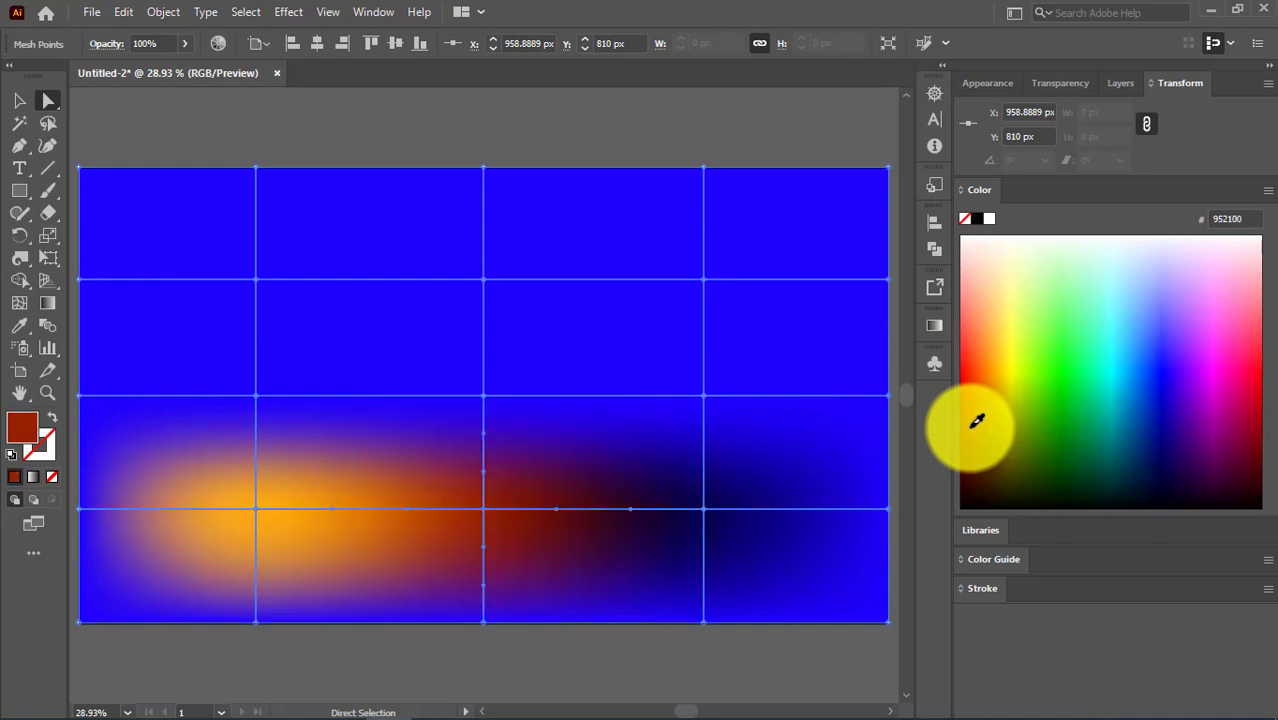
Recolour the middle-right mesh point light blue (1FC4FF) and the central mesh point red (FB2A00).
{"action": "left_click", "coordinate": [703, 395]}
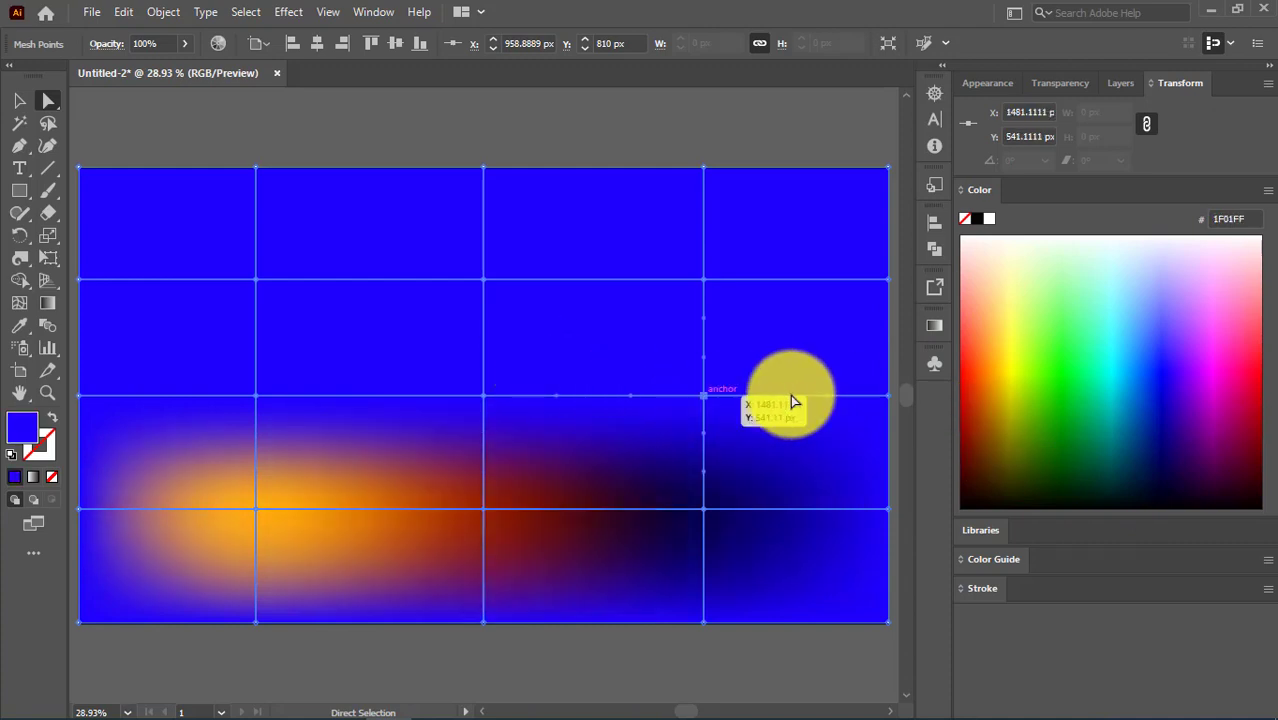
{"action": "left_click", "coordinate": [1129, 346]}
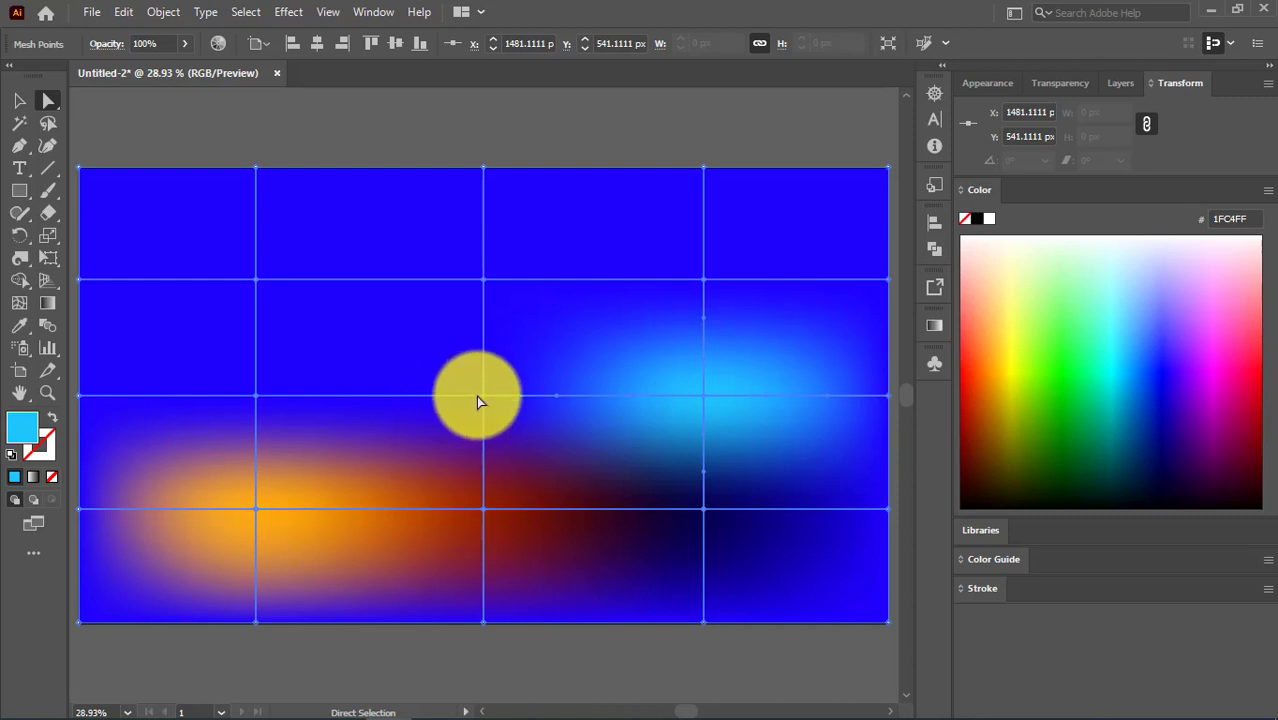
{"action": "left_click", "coordinate": [483, 395]}
{"action": "left_click", "coordinate": [998, 358]}
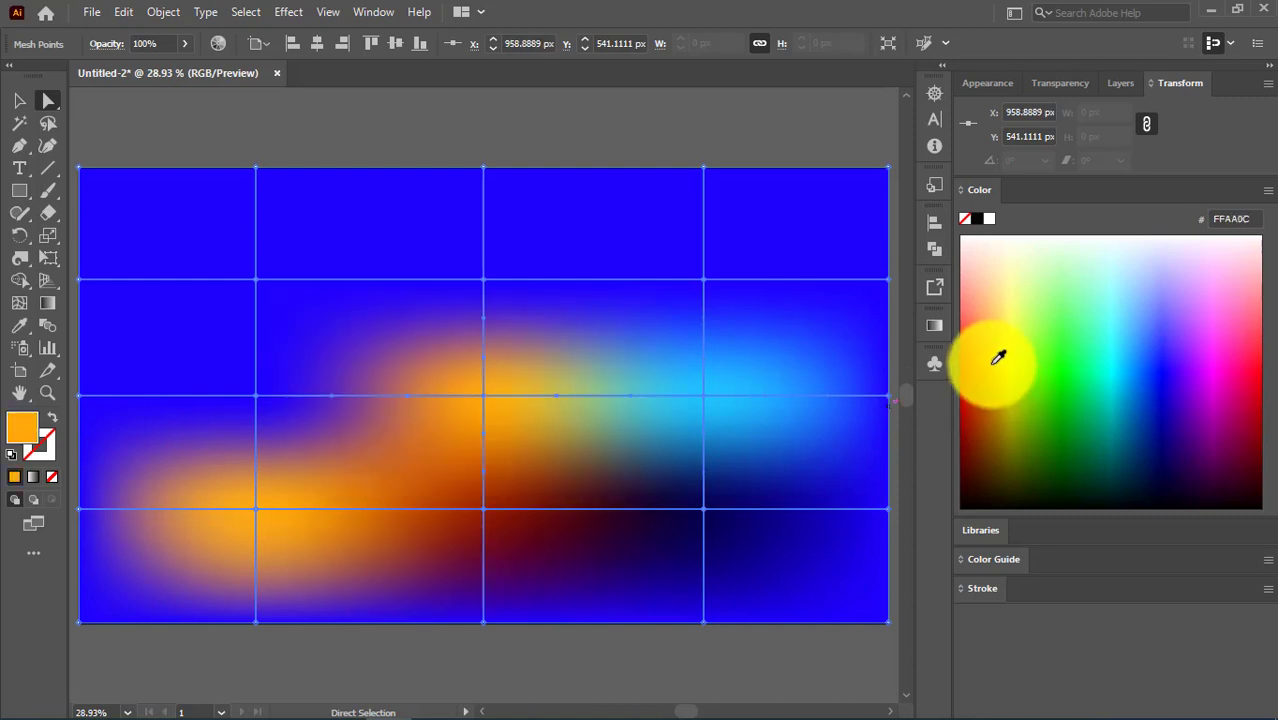
{"action": "left_click_drag", "start_coordinate": [1014, 347], "coordinate": [974, 366]}
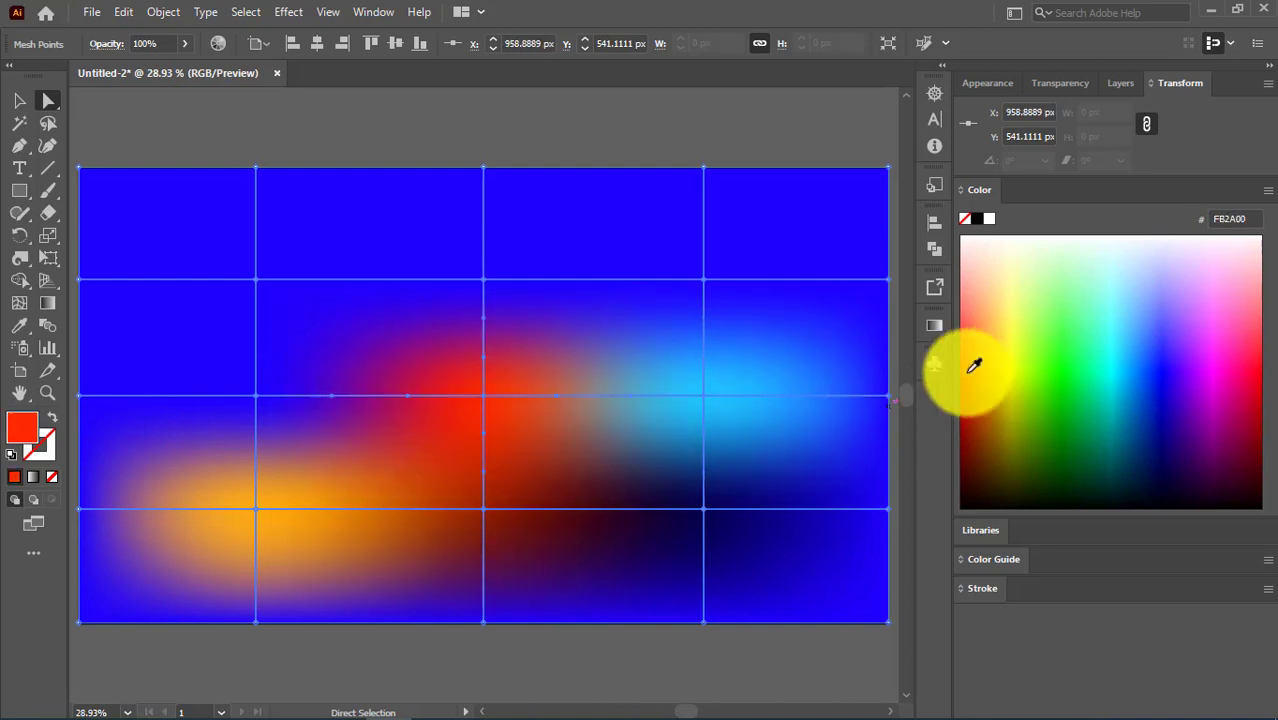
Recolour the middle-left mesh point magenta (FF00D1), the upper-left one orange-red (FF3F01) and the upper-centre one green (00F911).
{"action": "left_click", "coordinate": [256, 396]}
{"action": "left_click", "coordinate": [1227, 366]}
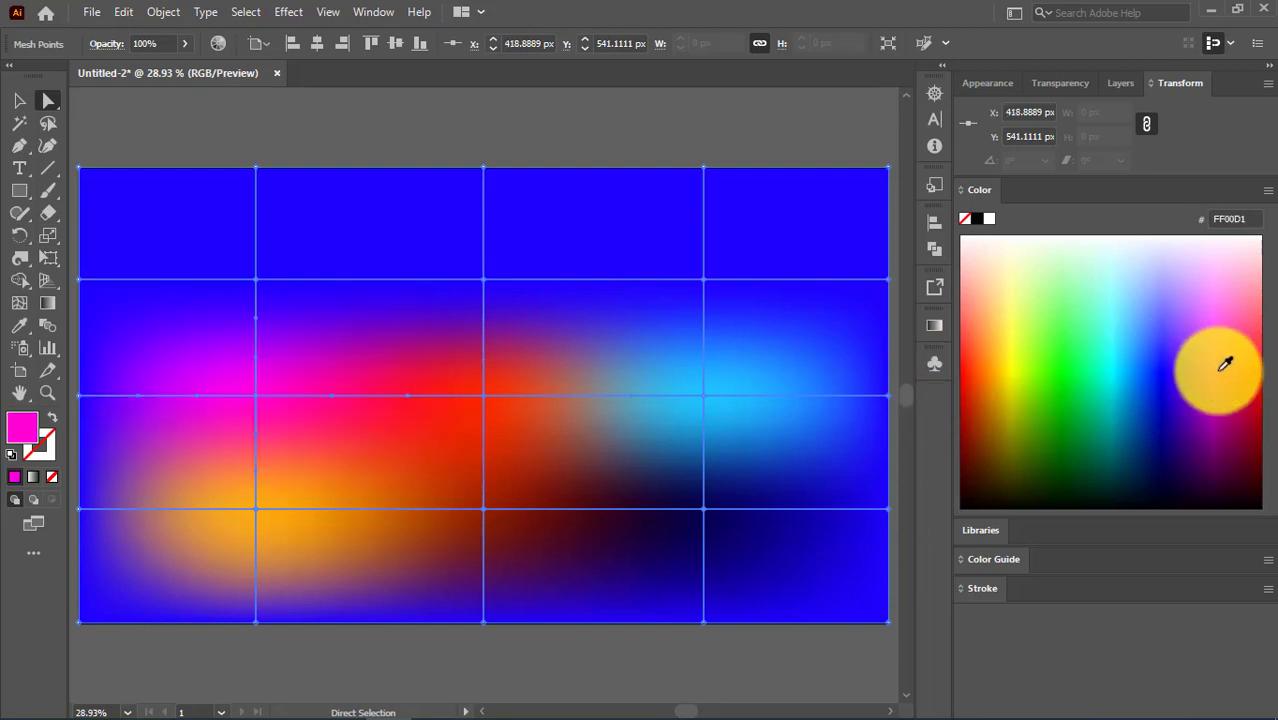
{"action": "left_click", "coordinate": [258, 281]}
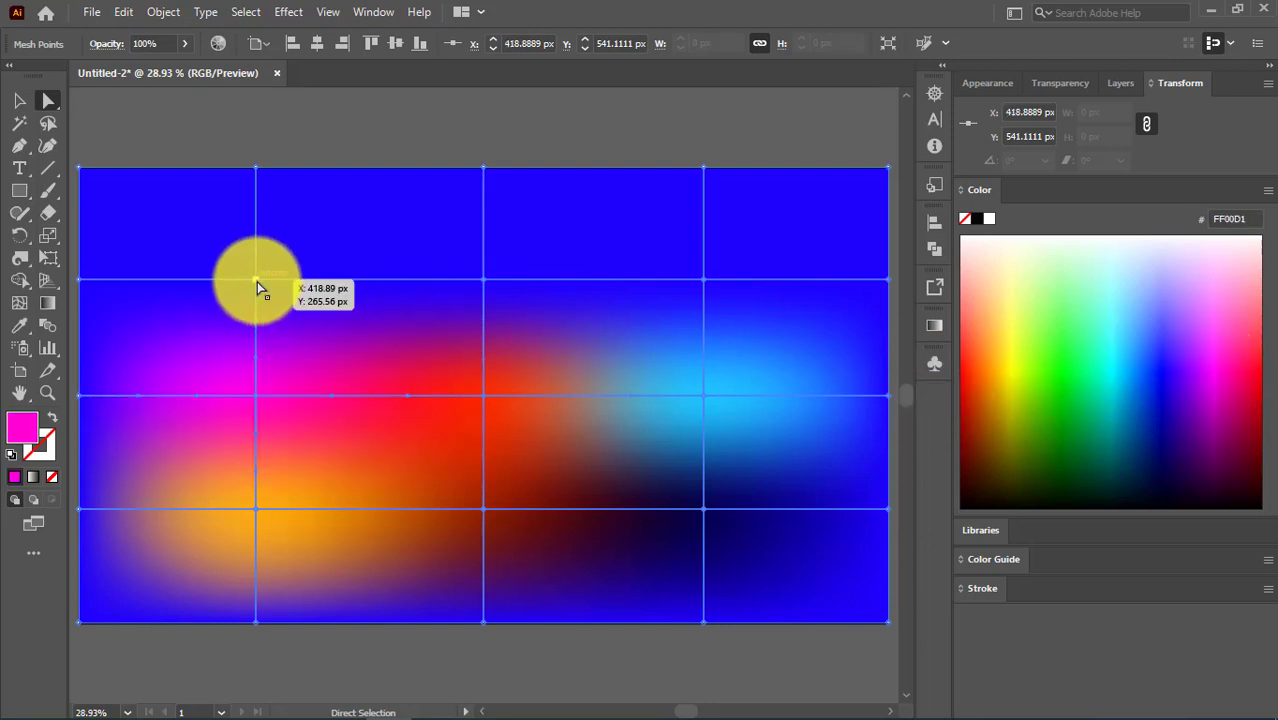
{"action": "left_click", "coordinate": [978, 363]}
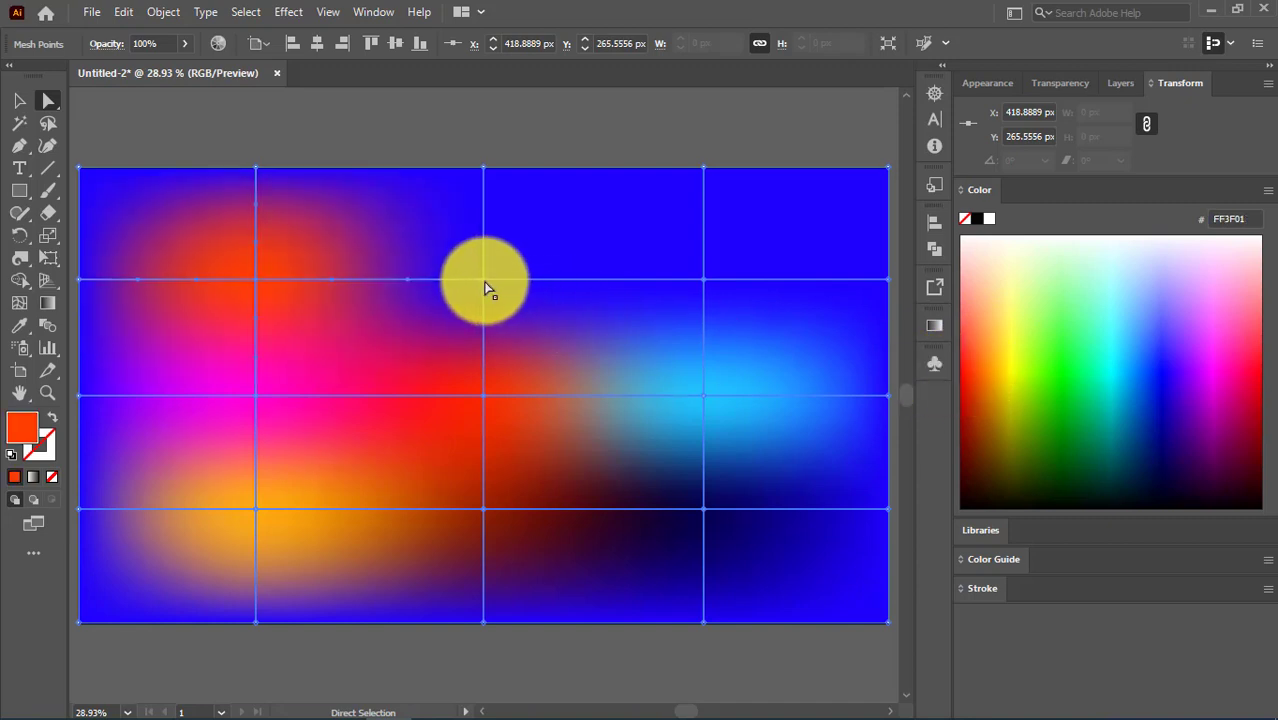
{"action": "left_click", "coordinate": [485, 281]}
{"action": "left_click", "coordinate": [1067, 364]}
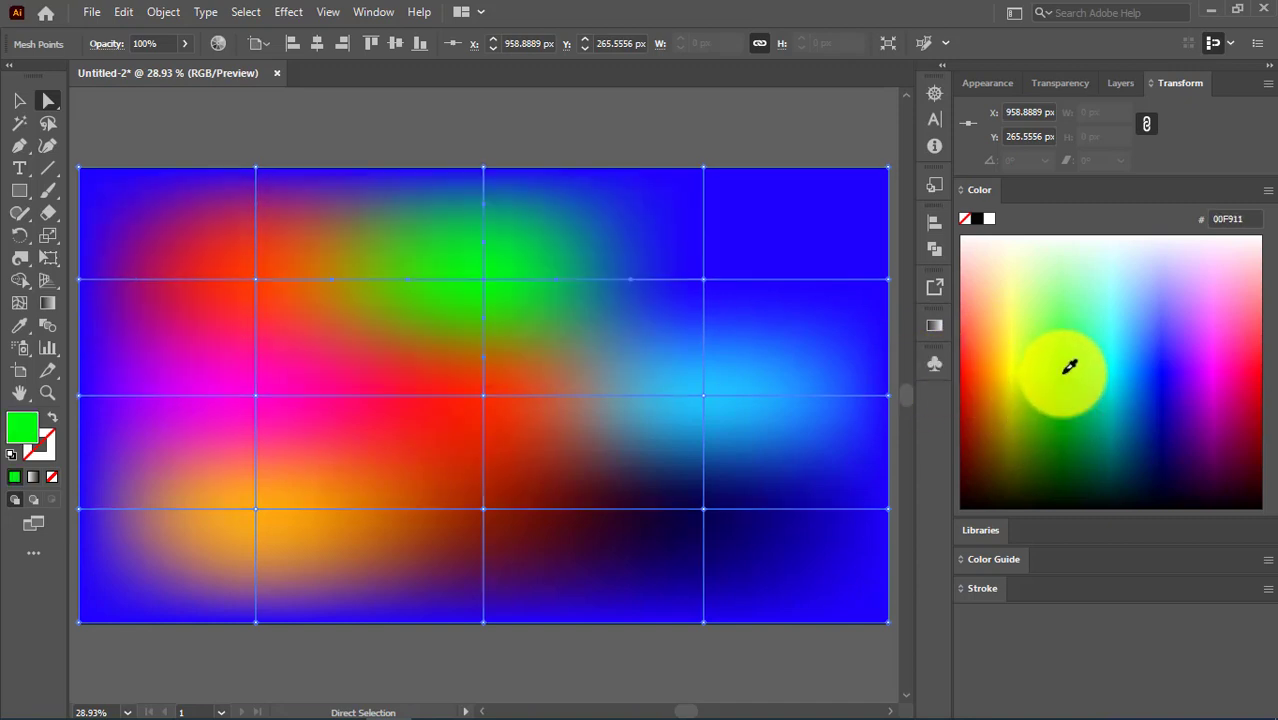
Try several colours on the upper-right mesh point, settle on orange (DA5100), and deselect the mesh.
{"action": "left_click", "coordinate": [706, 282]}
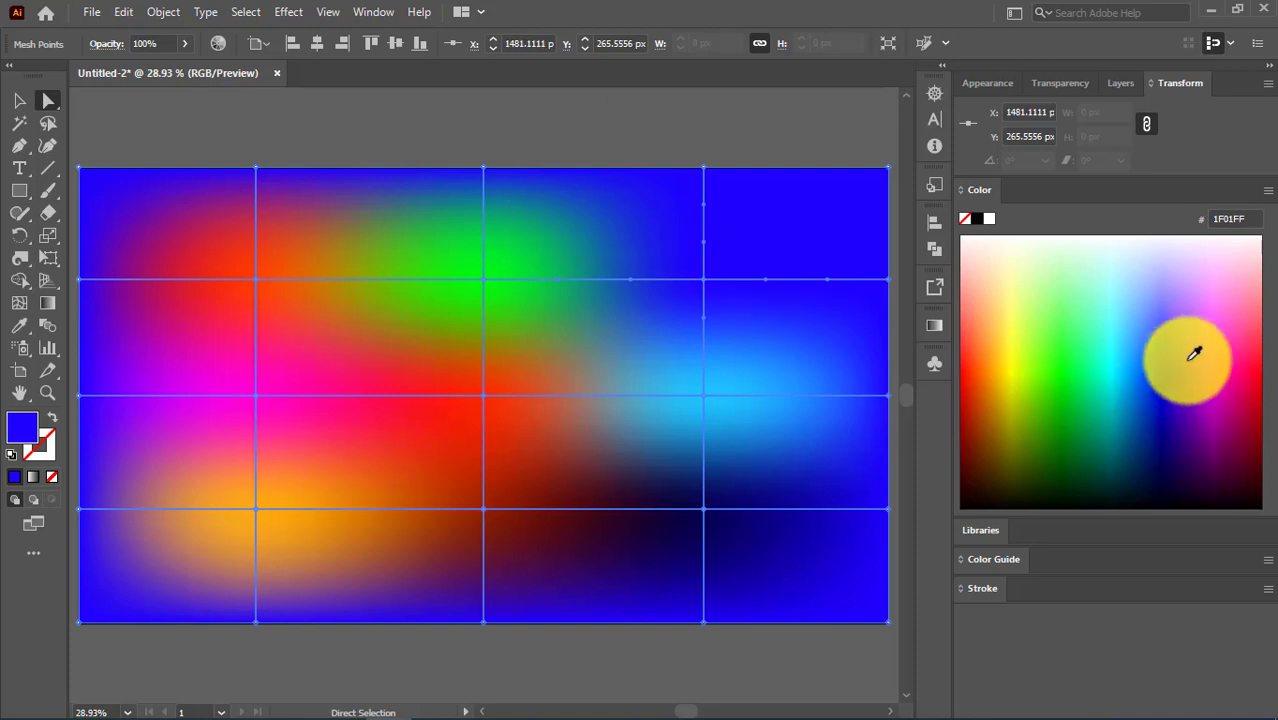
{"action": "left_click", "coordinate": [1221, 421]}
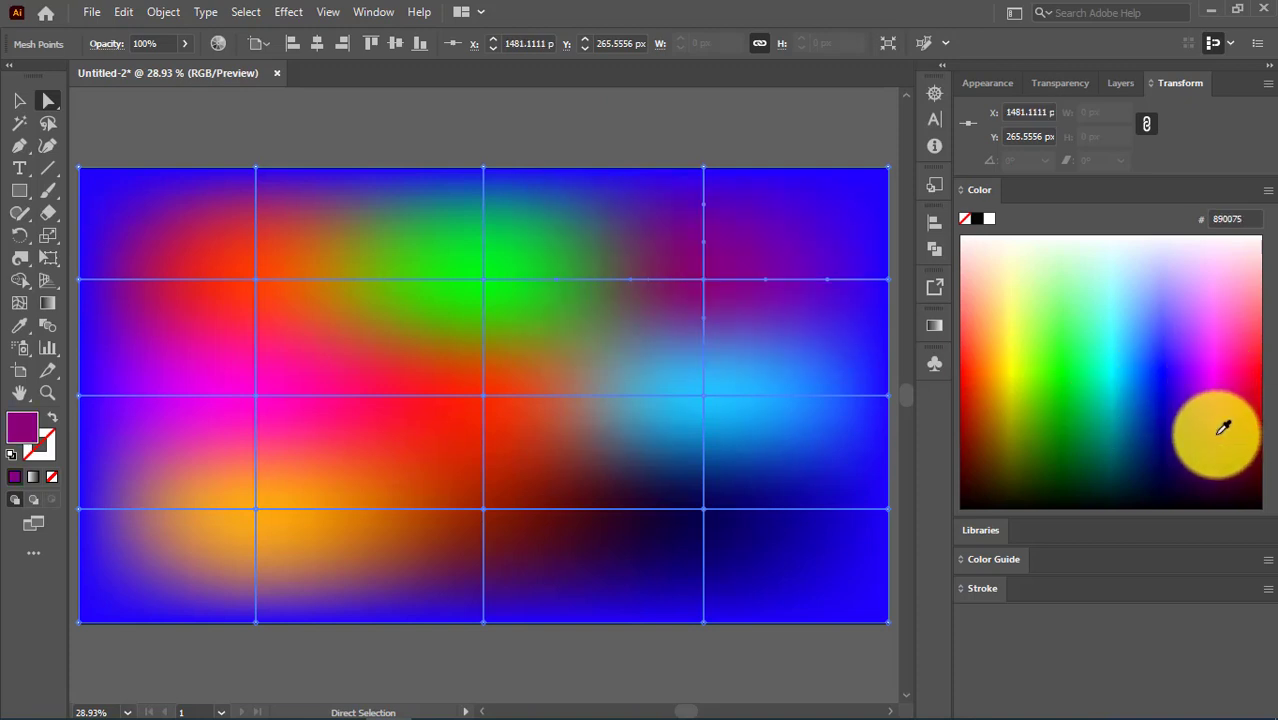
{"action": "left_click", "coordinate": [1160, 447]}
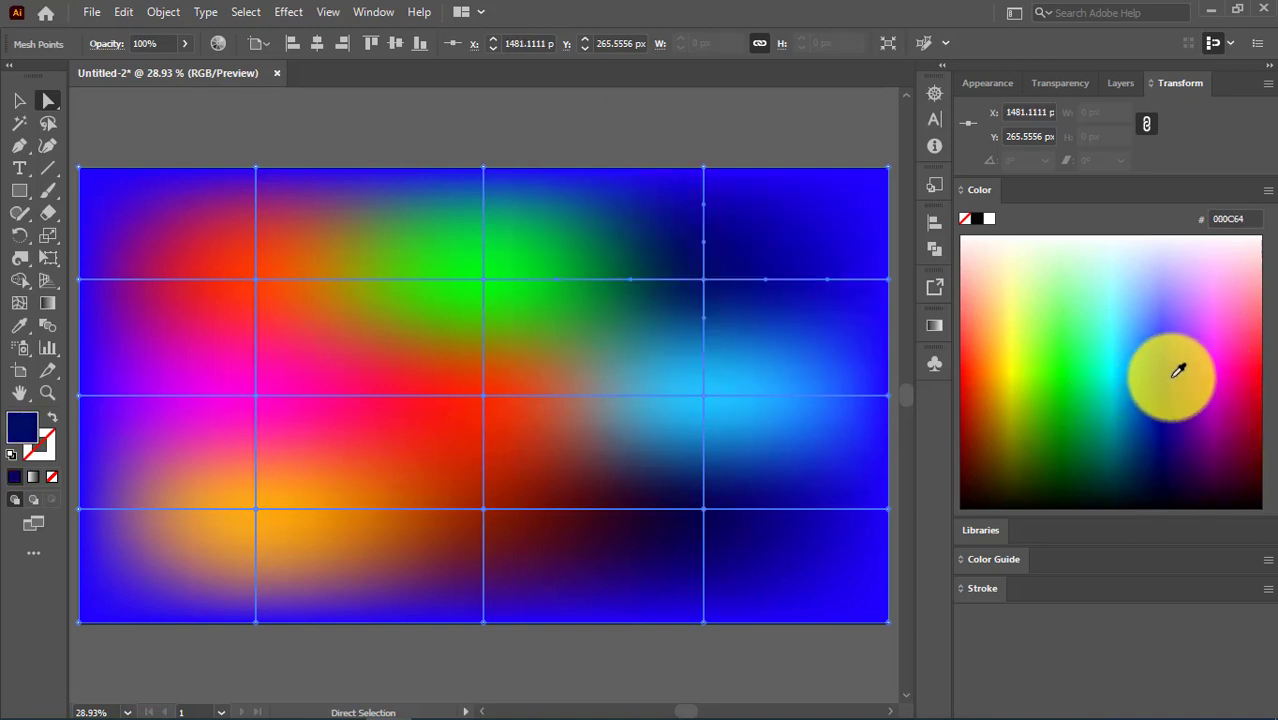
{"action": "left_click", "coordinate": [1143, 328]}
{"action": "left_click", "coordinate": [1093, 400]}
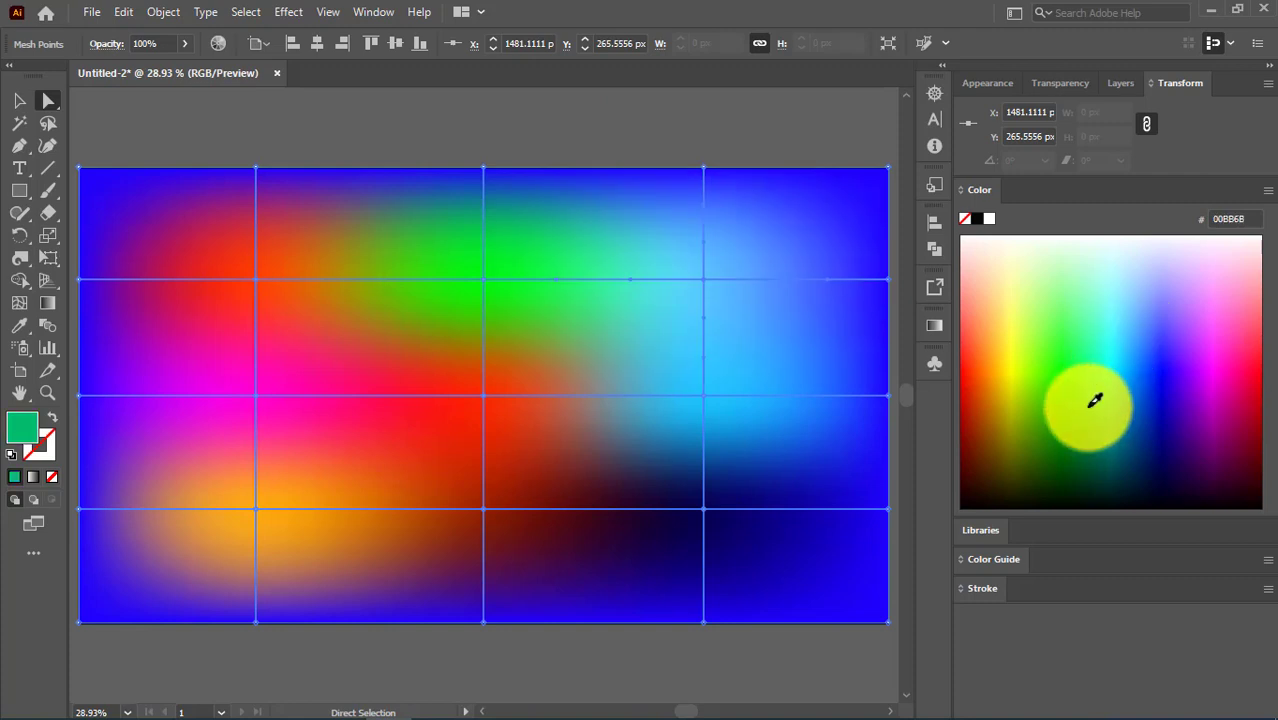
{"action": "left_click", "coordinate": [1045, 402]}
{"action": "left_click", "coordinate": [990, 458]}
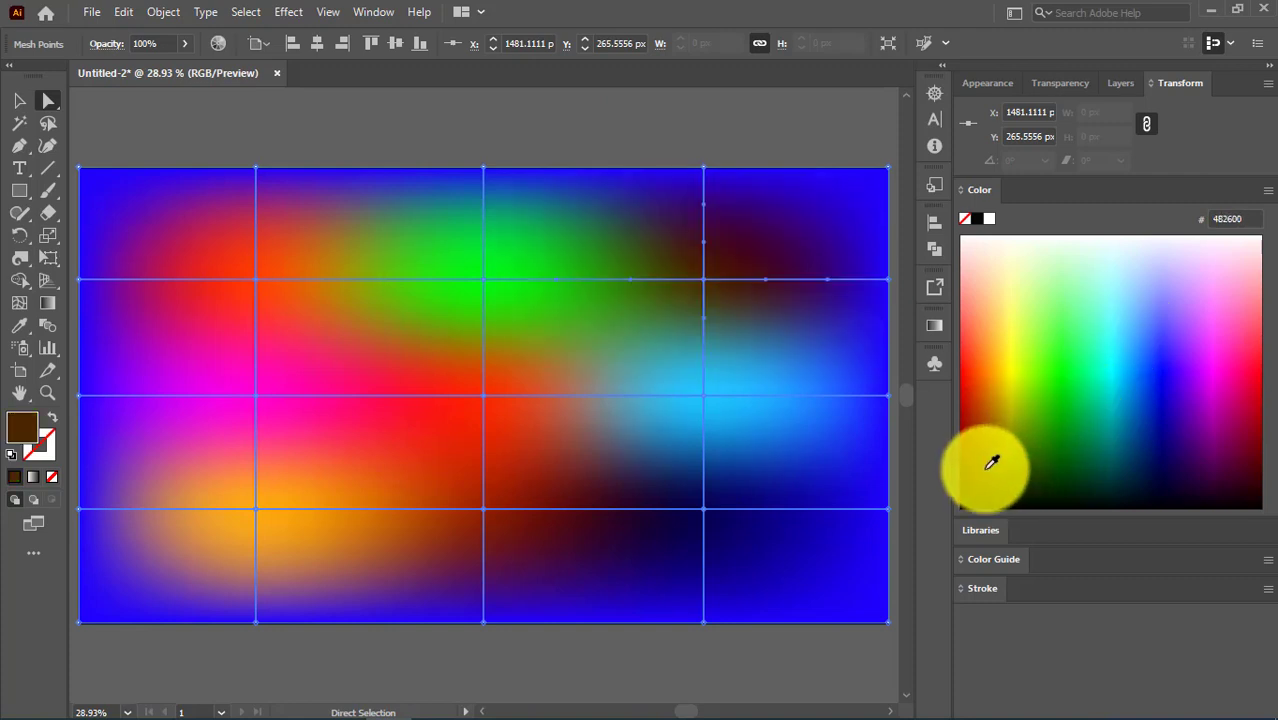
{"action": "left_click", "coordinate": [984, 384]}
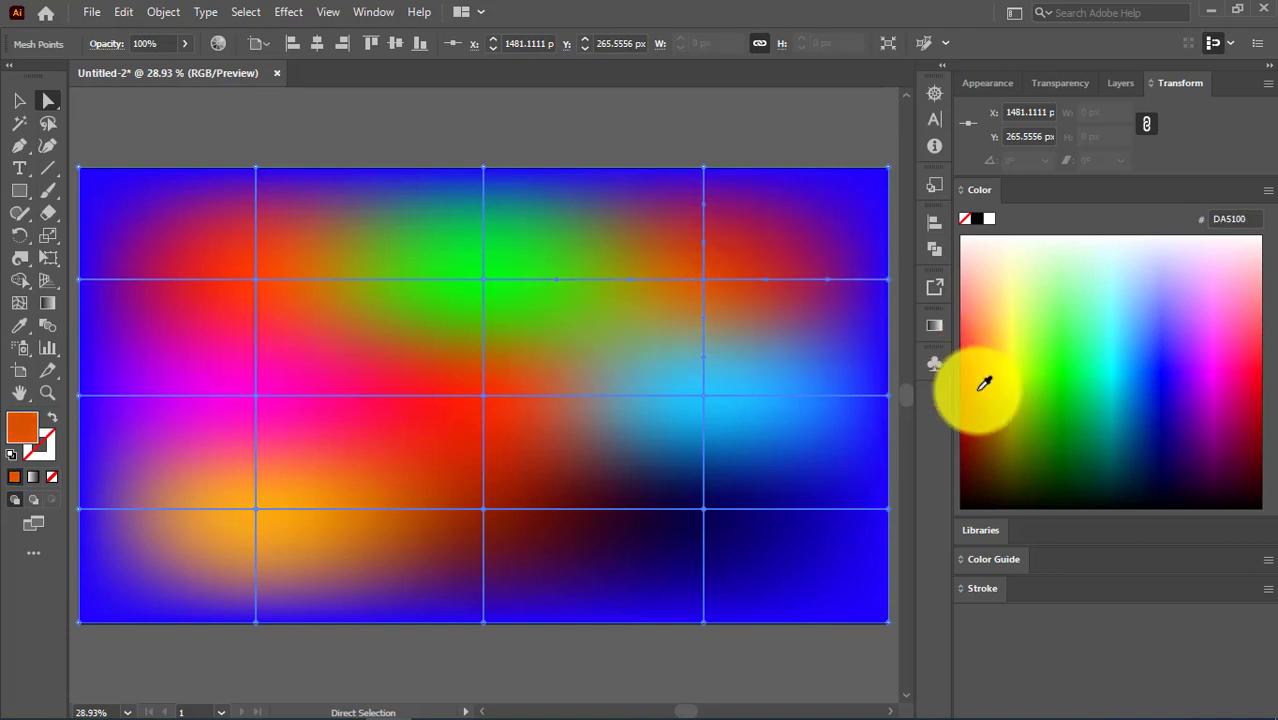
{"action": "left_click", "coordinate": [19, 100]}
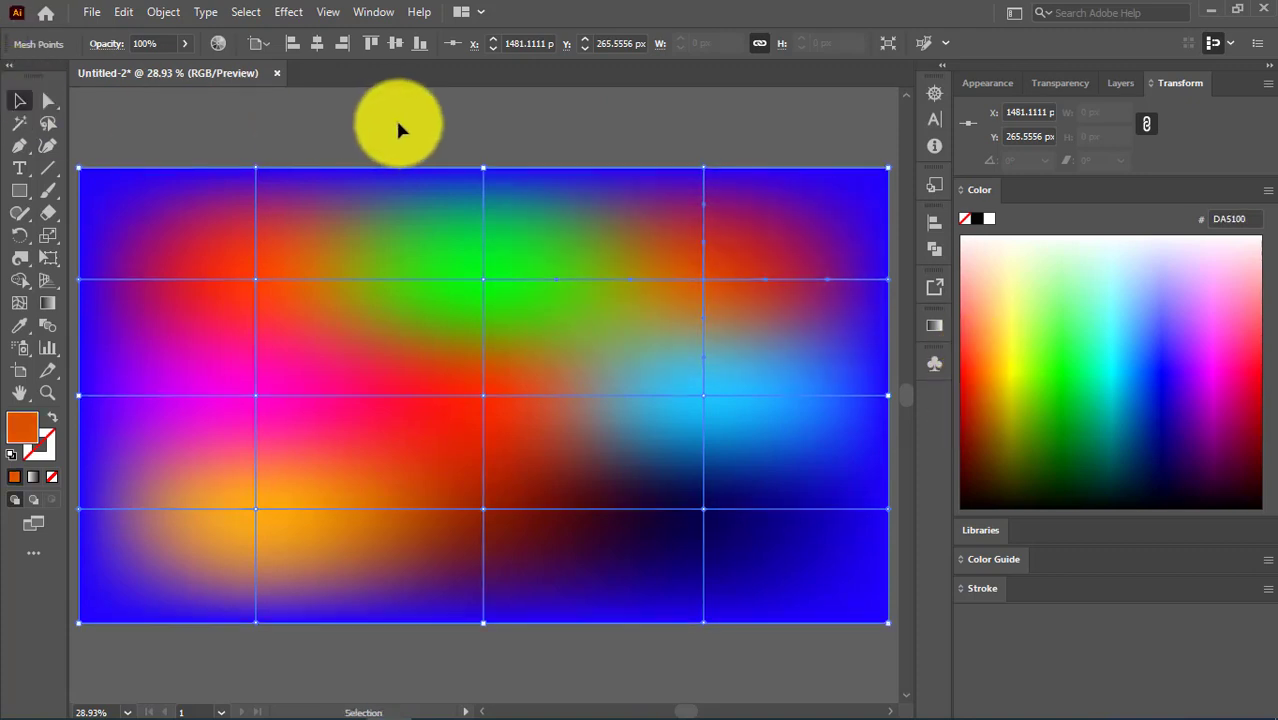
{"action": "left_click", "coordinate": [395, 118]}
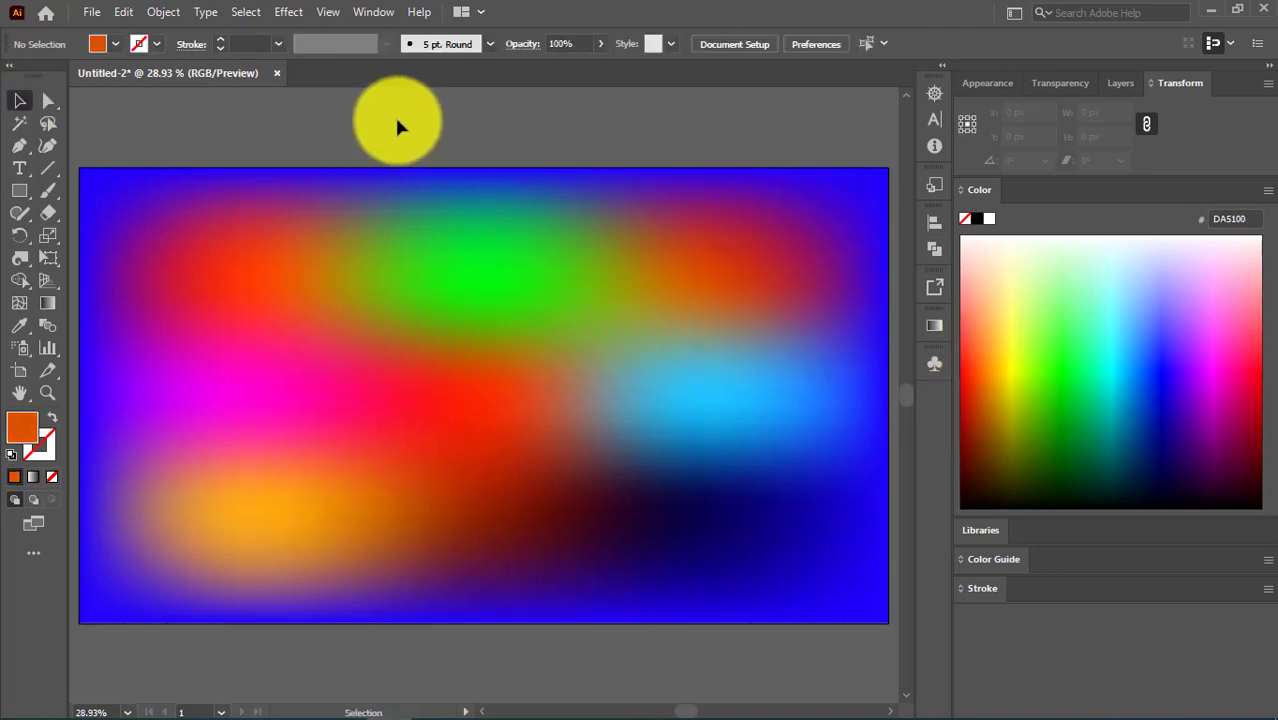
Distort the gradient mesh into a swirl around its centre with the Twirl tool, leaving it deselected.
{"action": "left_click", "coordinate": [514, 445]}
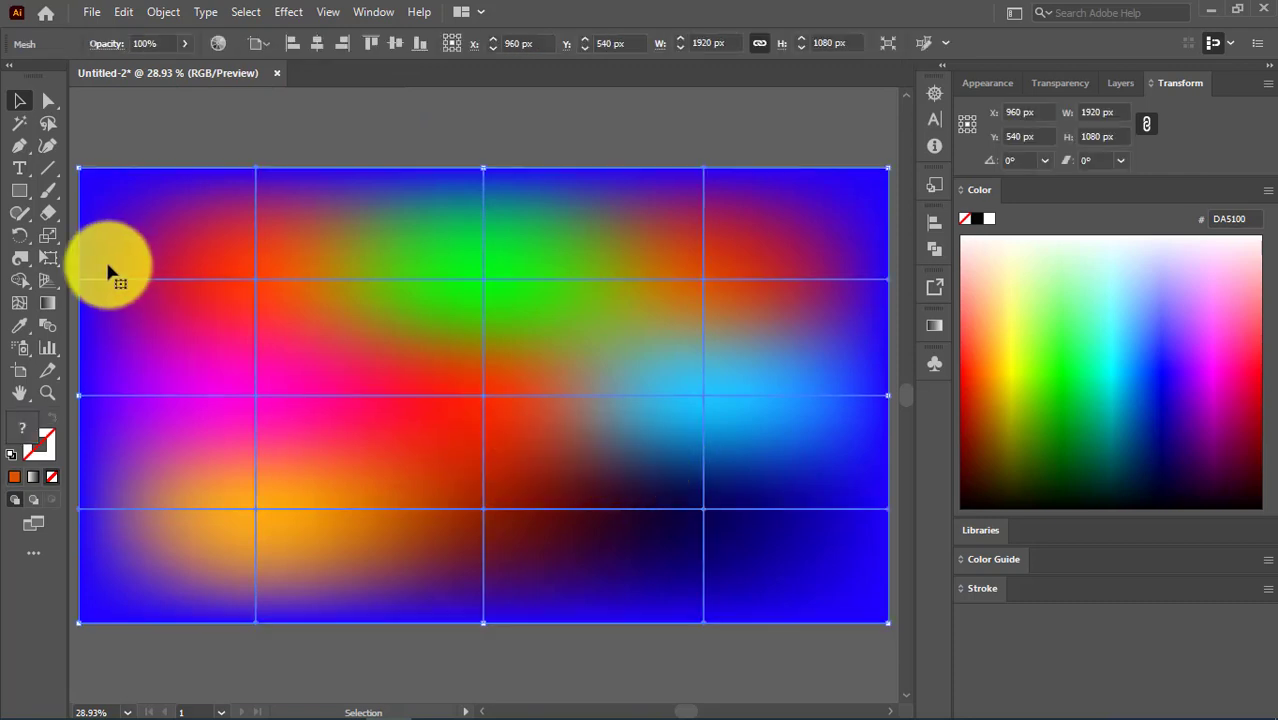
{"action": "left_click", "coordinate": [19, 258]}
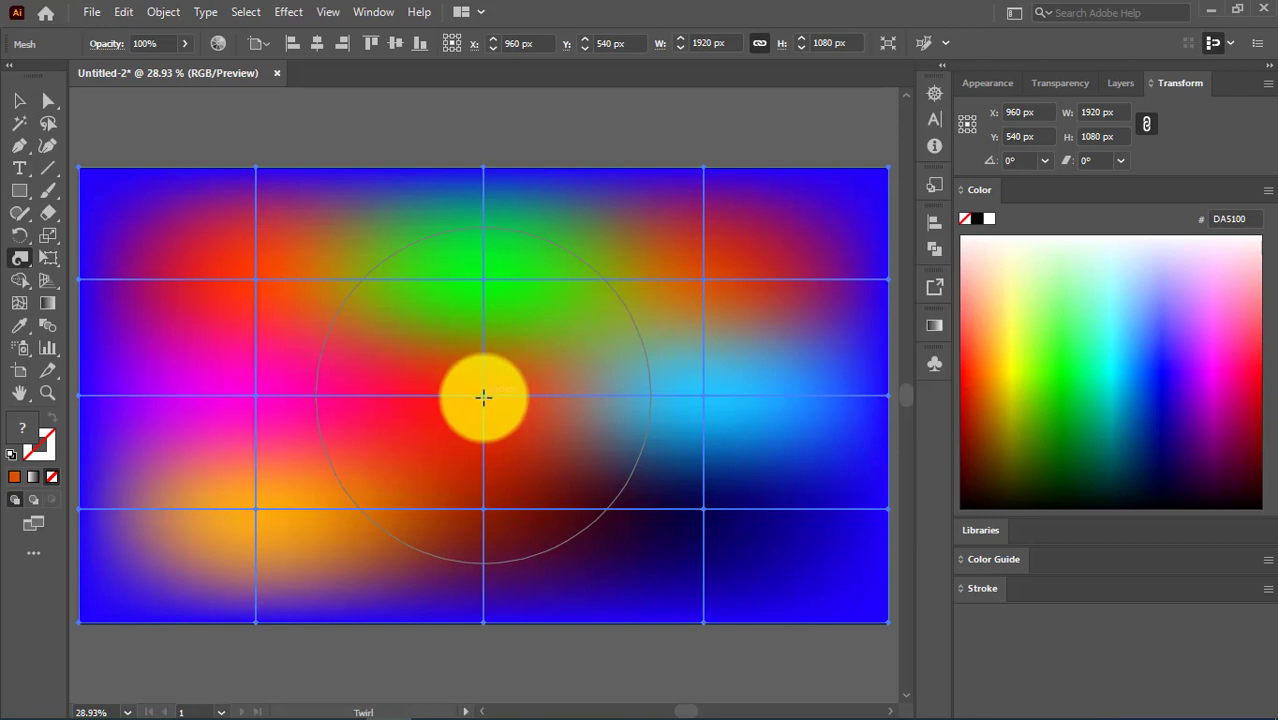
{"action": "left_click", "coordinate": [483, 397]}
{"action": "left_click_drag", "start_coordinate": [483, 397], "coordinate": [483, 397]}
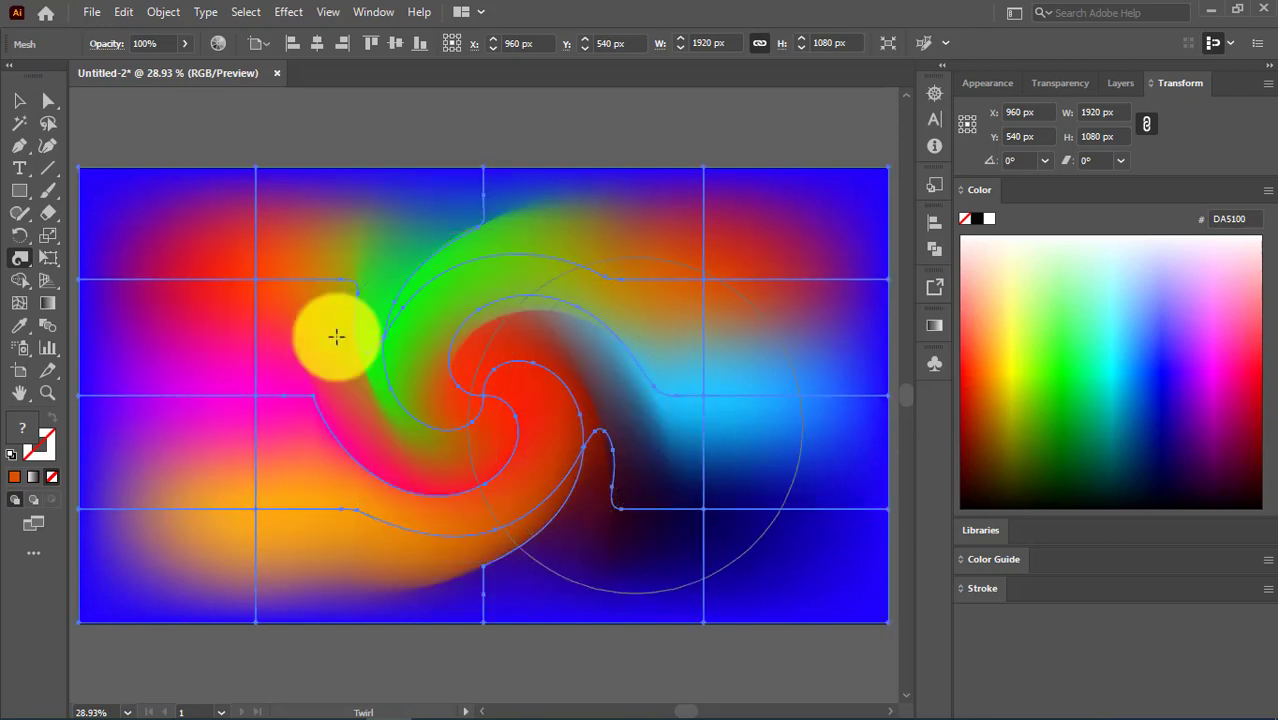
{"action": "left_click", "coordinate": [19, 101]}
{"action": "left_click", "coordinate": [388, 113]}
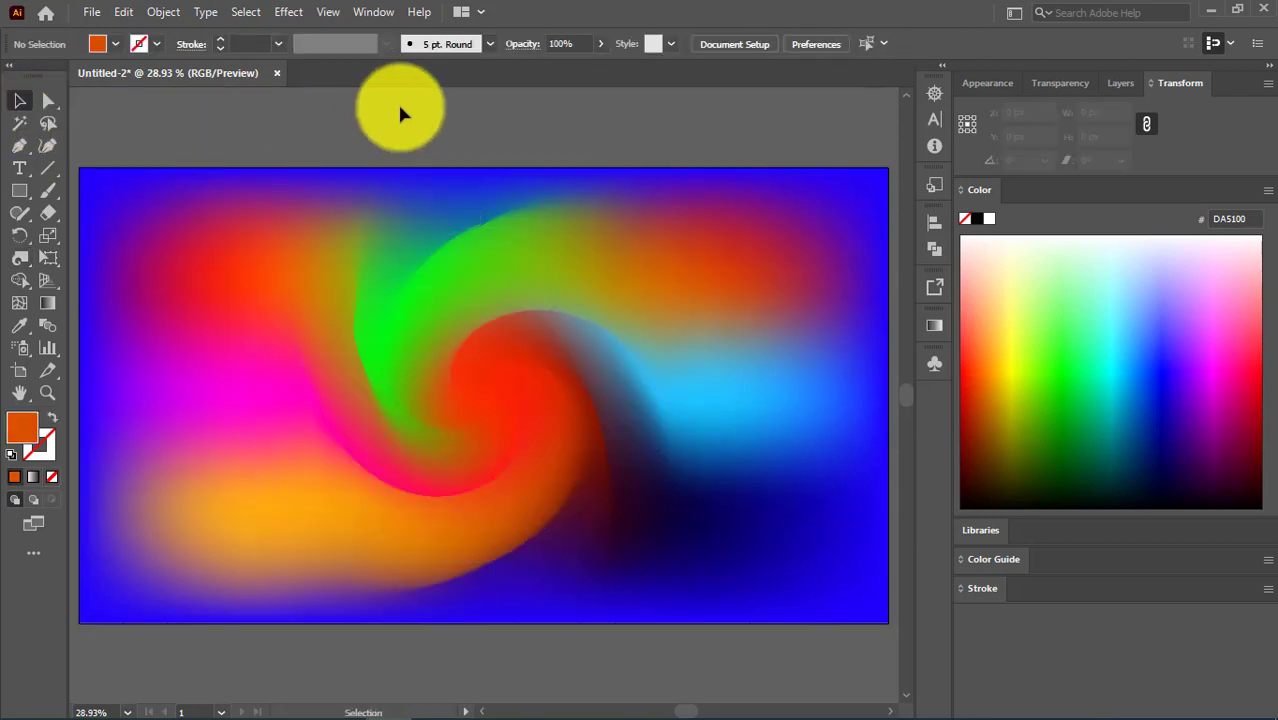
Select the twirled mesh and start a Gaussian Blur effect on it, comparing the artwork with the preview off and on.
{"action": "left_click_drag", "start_coordinate": [578, 405], "coordinate": [880, 550]}
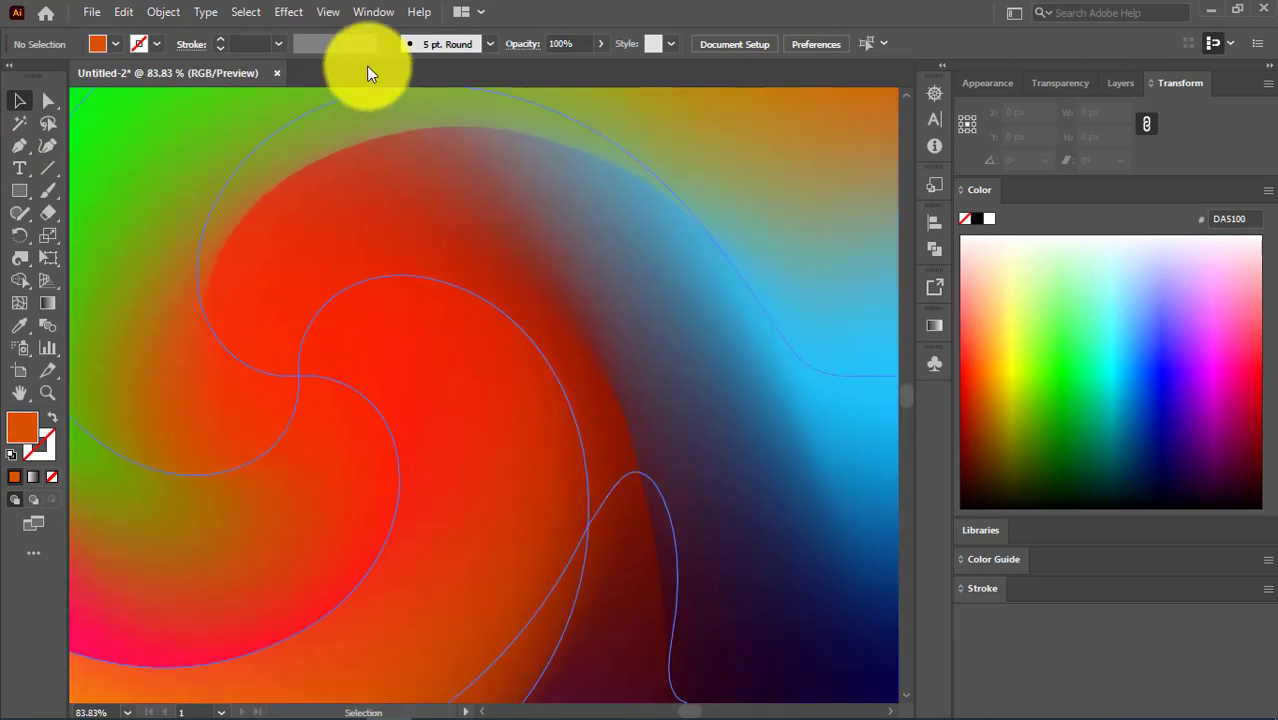
{"action": "left_click", "coordinate": [338, 190]}
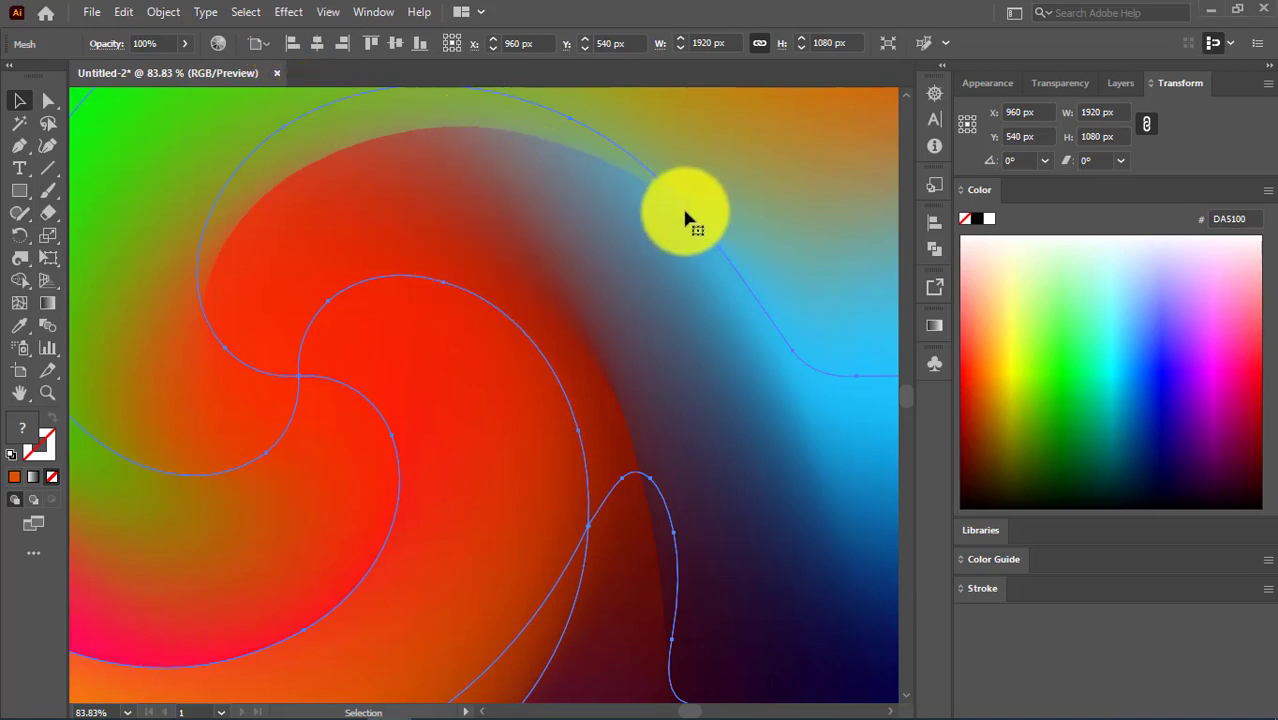
{"action": "left_click", "coordinate": [288, 13]}
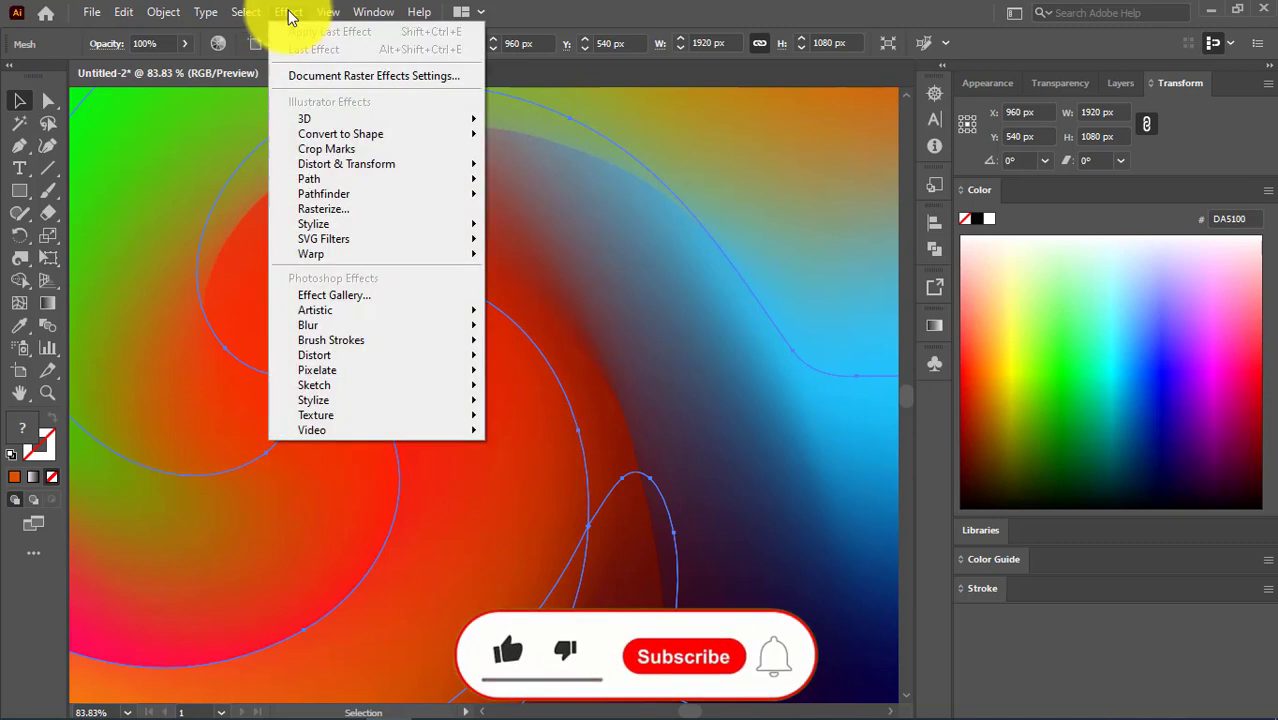
{"action": "mouse_move", "coordinate": [326, 325]}
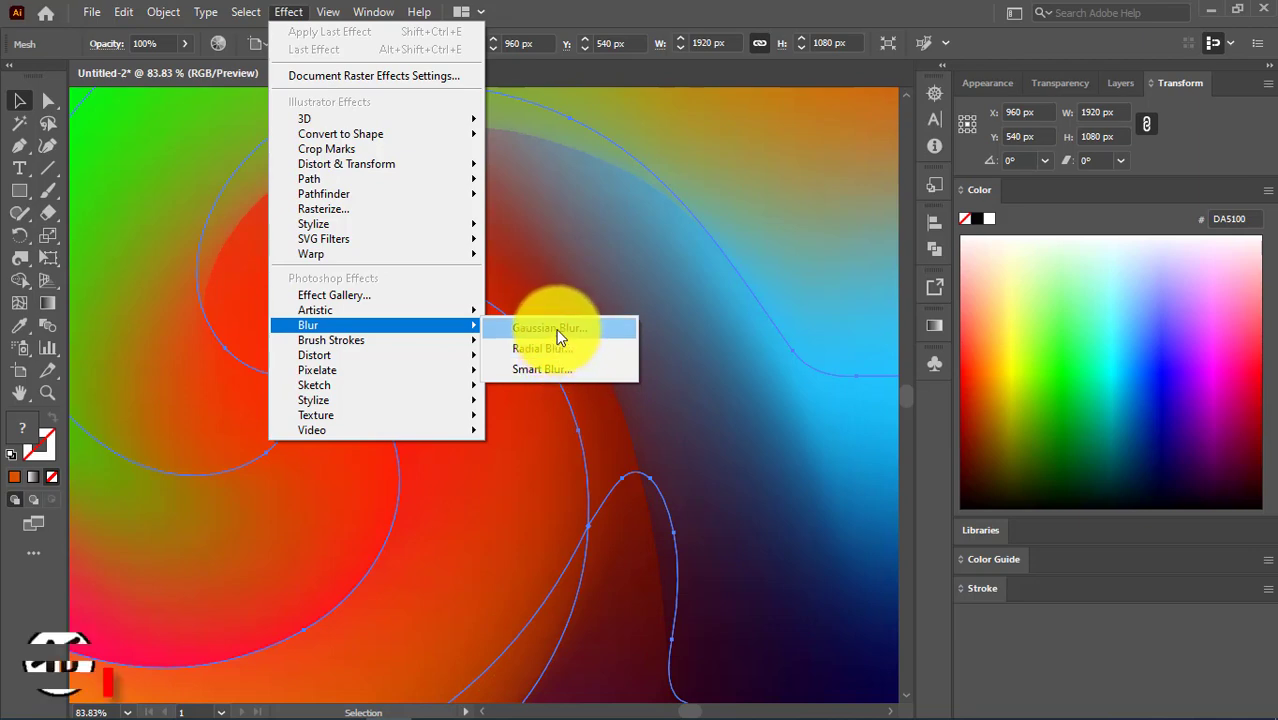
{"action": "left_click", "coordinate": [572, 327]}
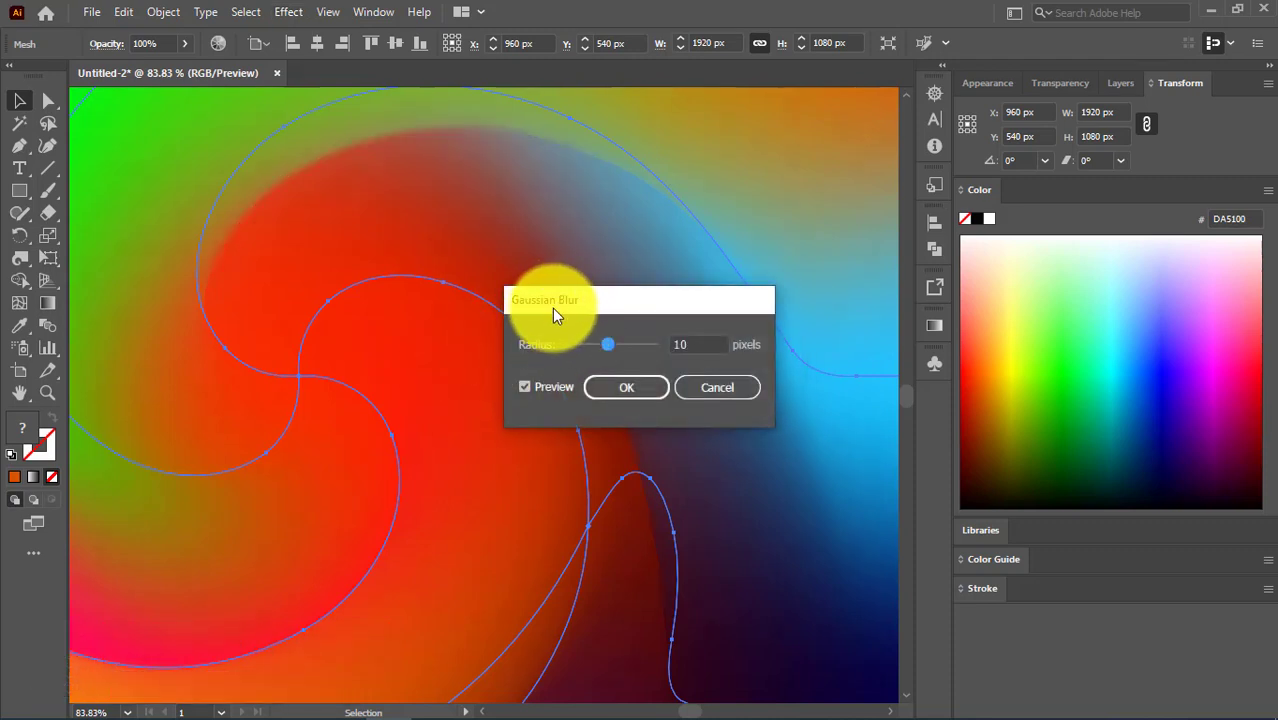
{"action": "left_click_drag", "start_coordinate": [555, 307], "coordinate": [231, 358]}
{"action": "left_click", "coordinate": [222, 438]}
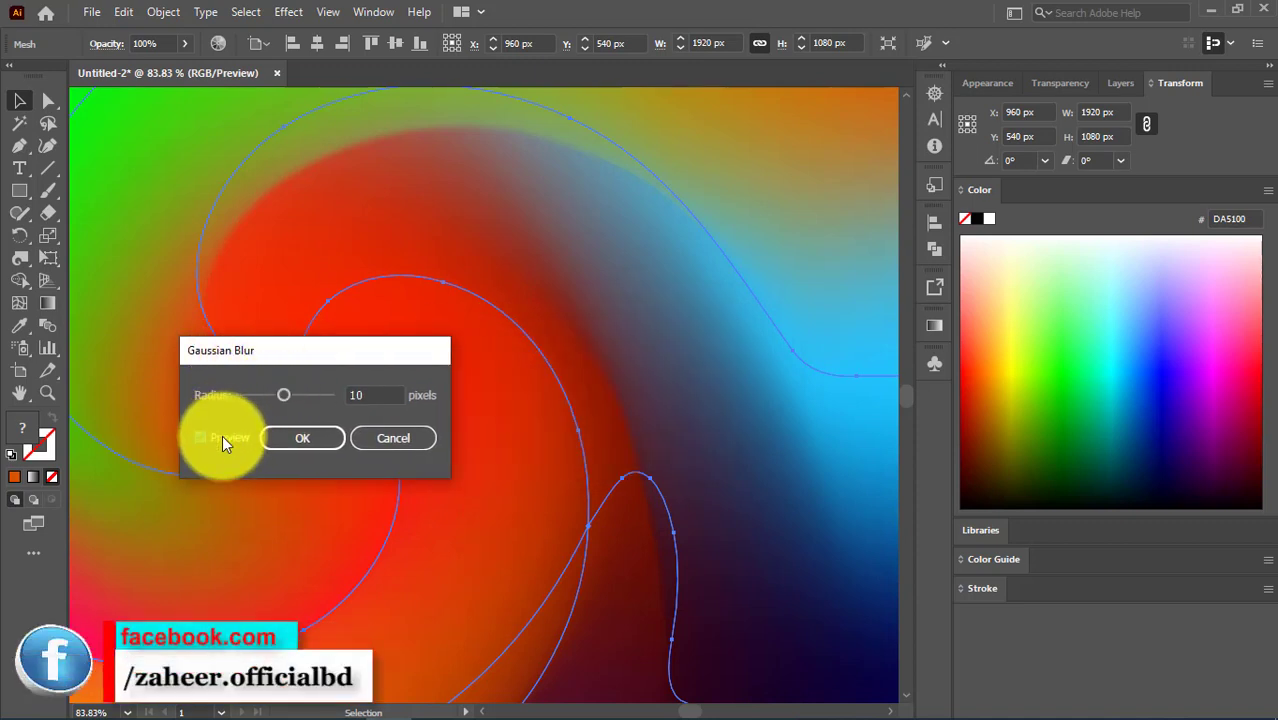
{"action": "left_click", "coordinate": [222, 437]}
Set the Gaussian Blur radius to about 36.87 pixels and apply it to the mesh.
{"action": "left_click_drag", "start_coordinate": [283, 395], "coordinate": [300, 394]}
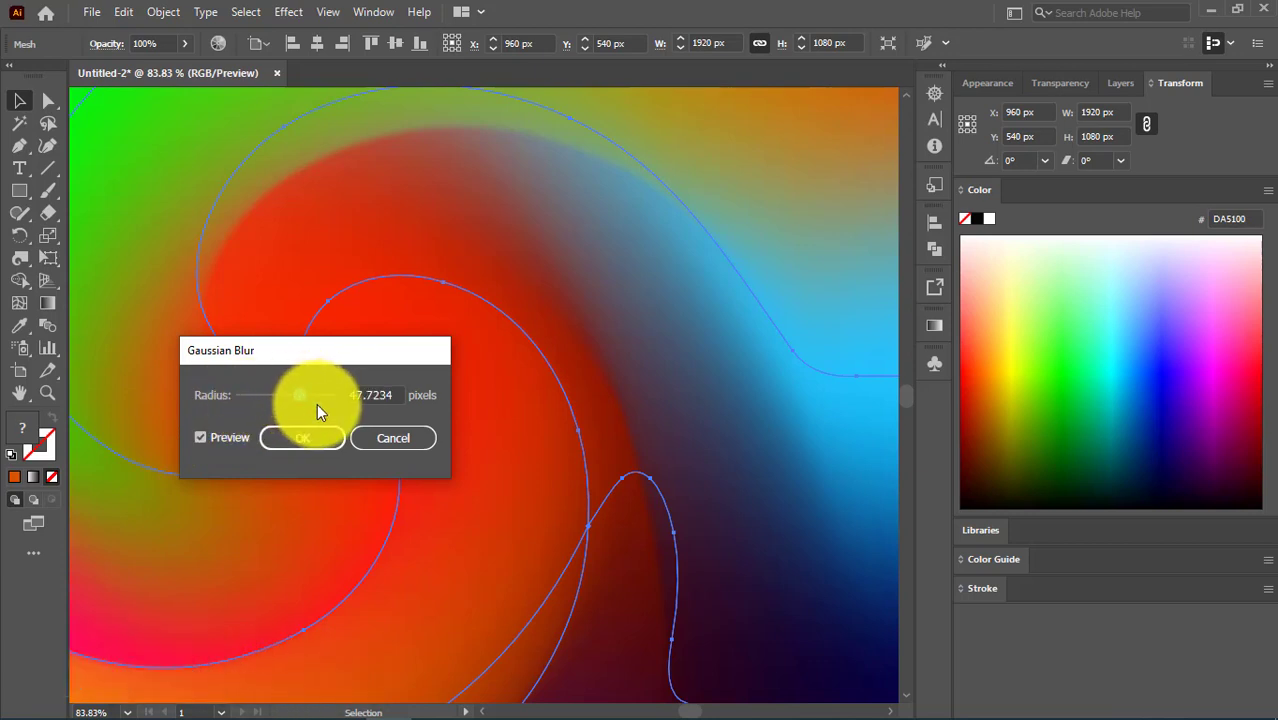
{"action": "left_click", "coordinate": [309, 437]}
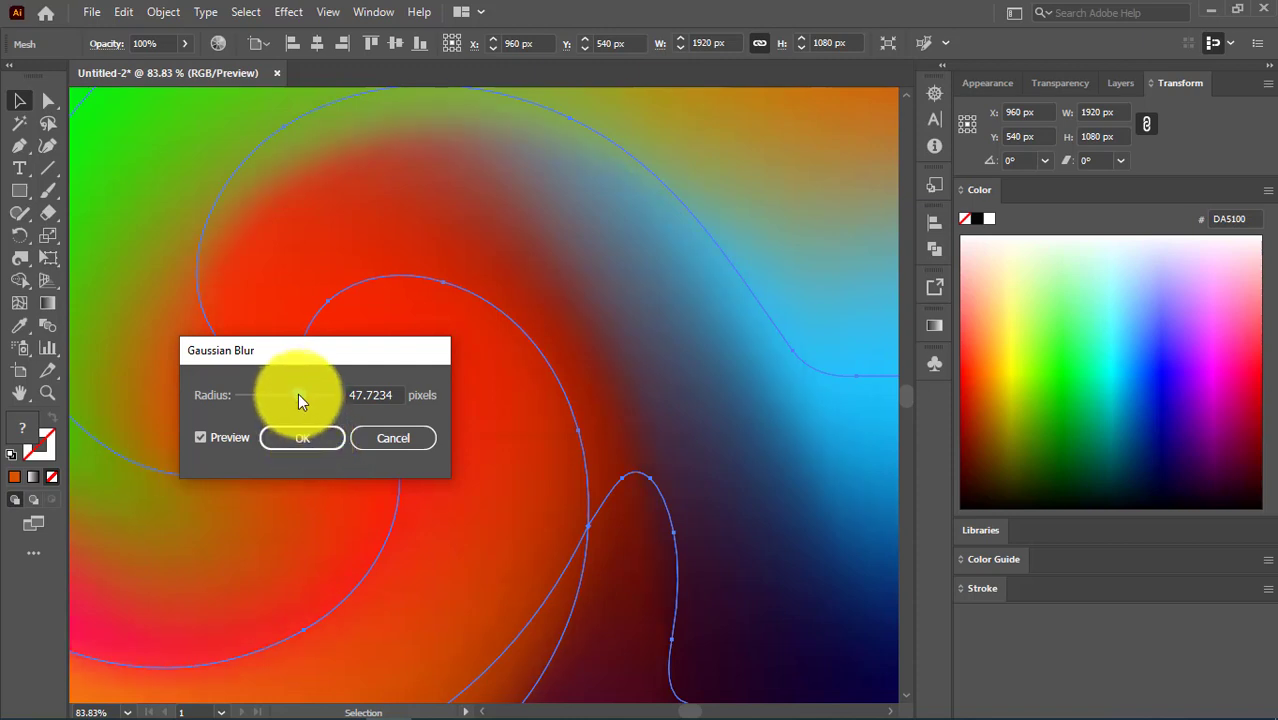
{"action": "left_click_drag", "start_coordinate": [298, 393], "coordinate": [293, 394]}
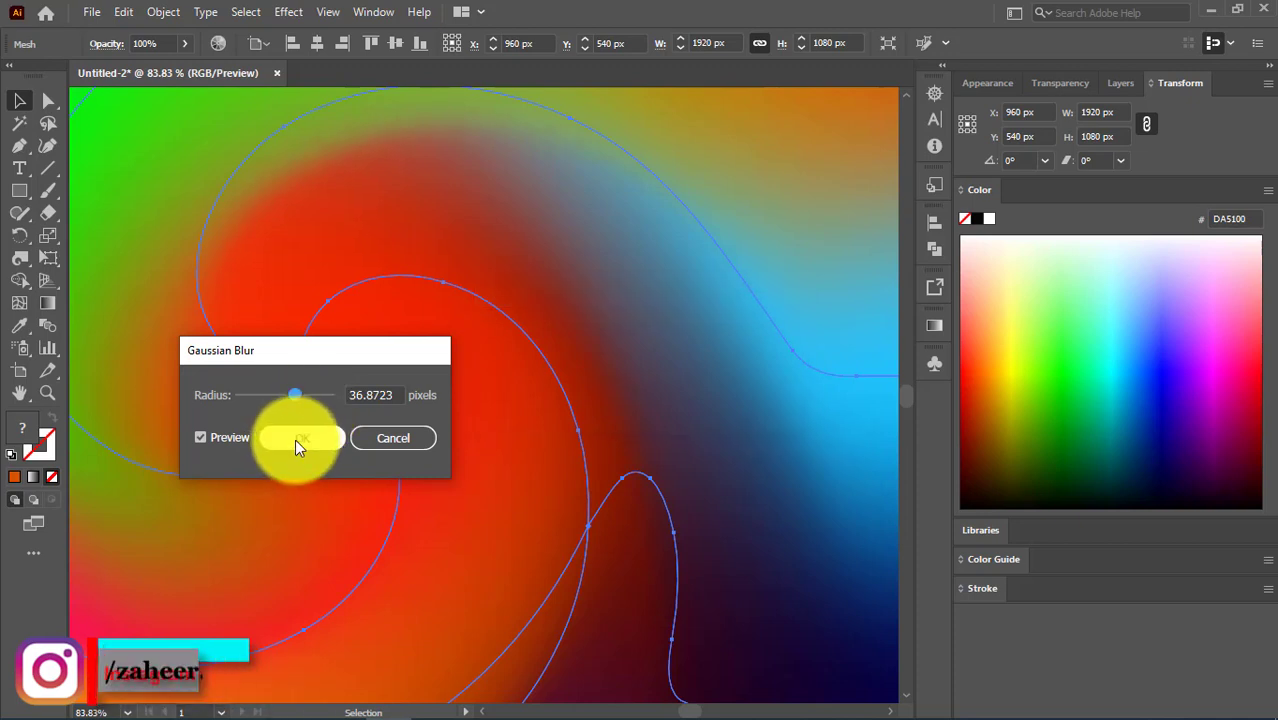
{"action": "left_click", "coordinate": [295, 439]}
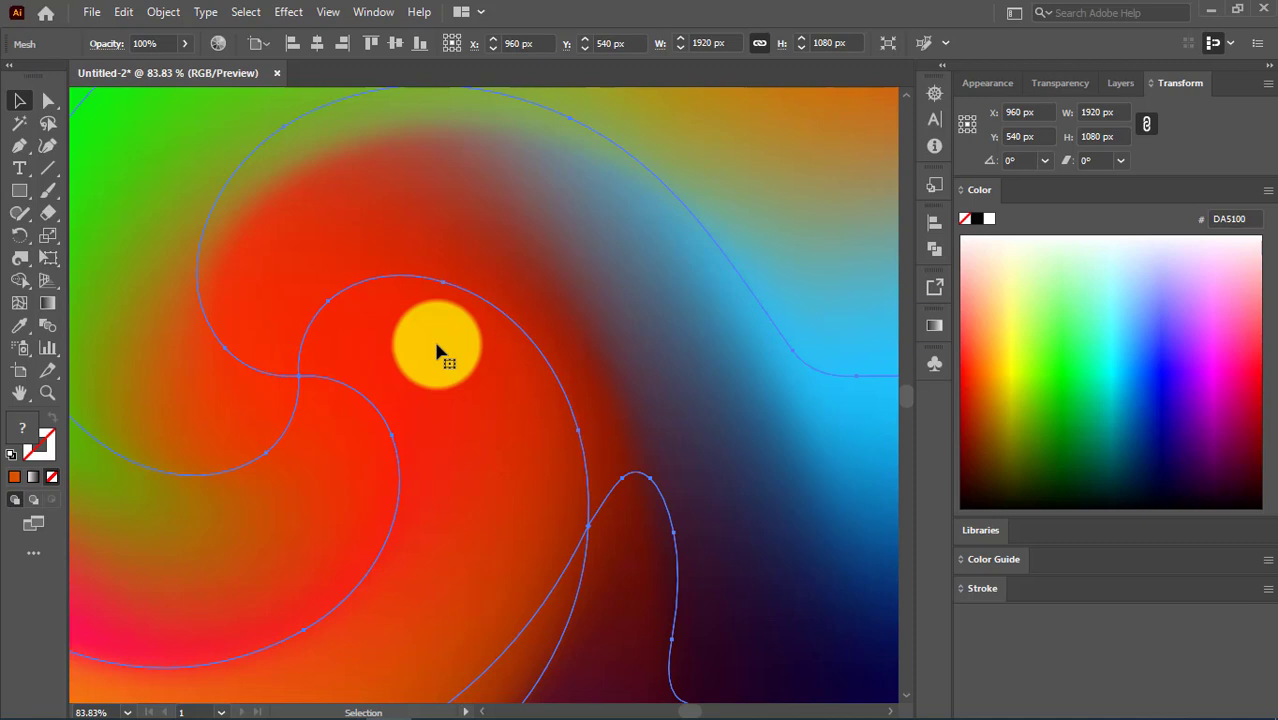
Deselect the mesh and examine the blurred swirl across the whole artboard and around its centre.
{"action": "key", "text": "ctrl+0"}
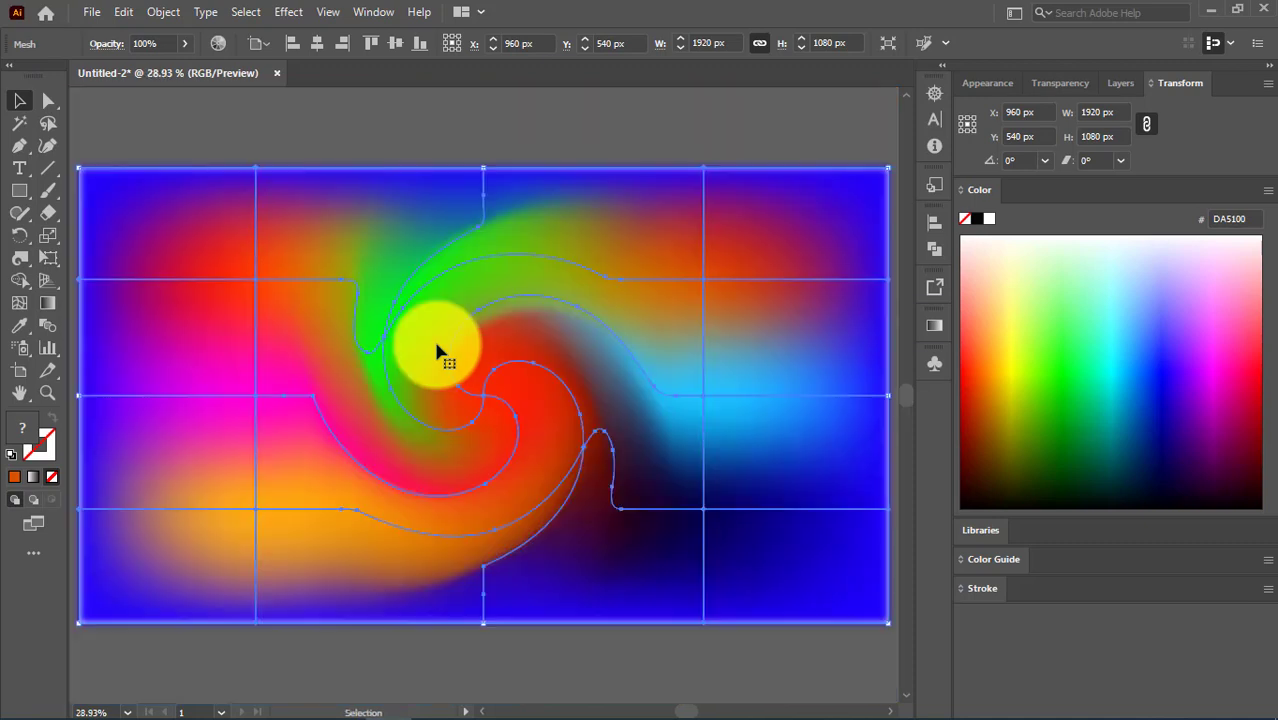
{"action": "left_click", "coordinate": [410, 122]}
{"action": "key", "text": "z"}
{"action": "left_click_drag", "start_coordinate": [442, 451], "coordinate": [498, 486]}
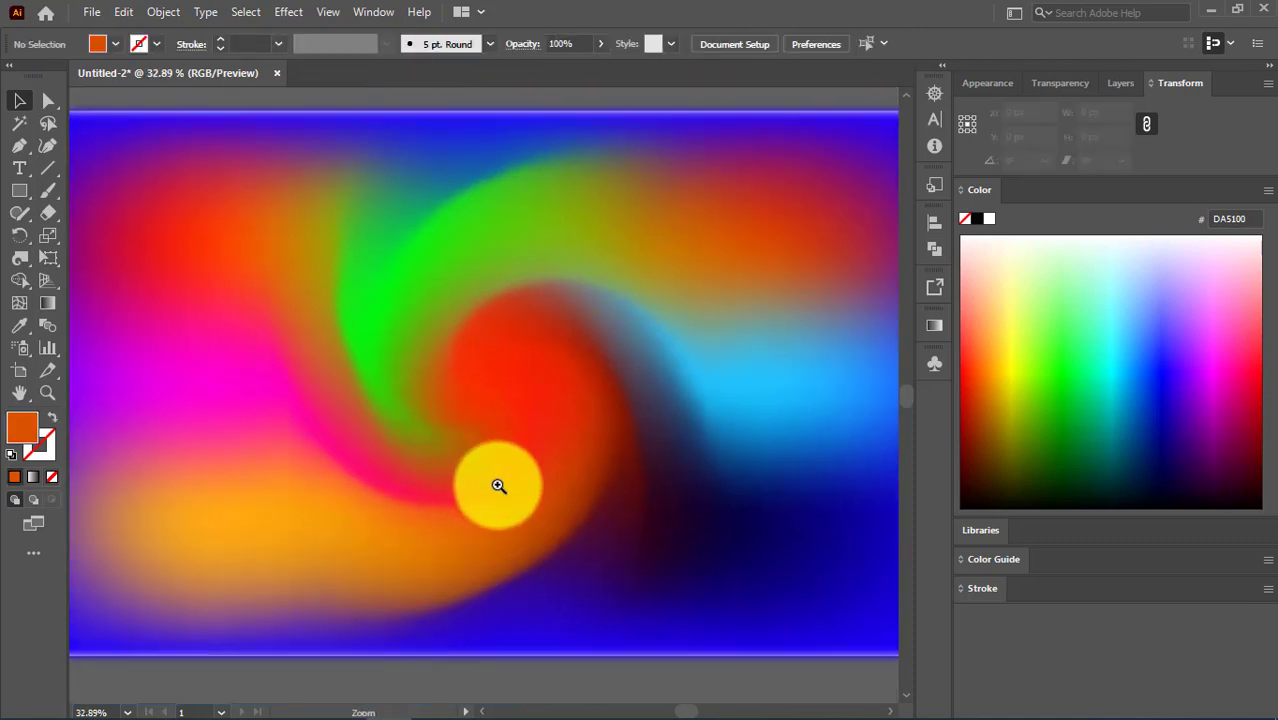